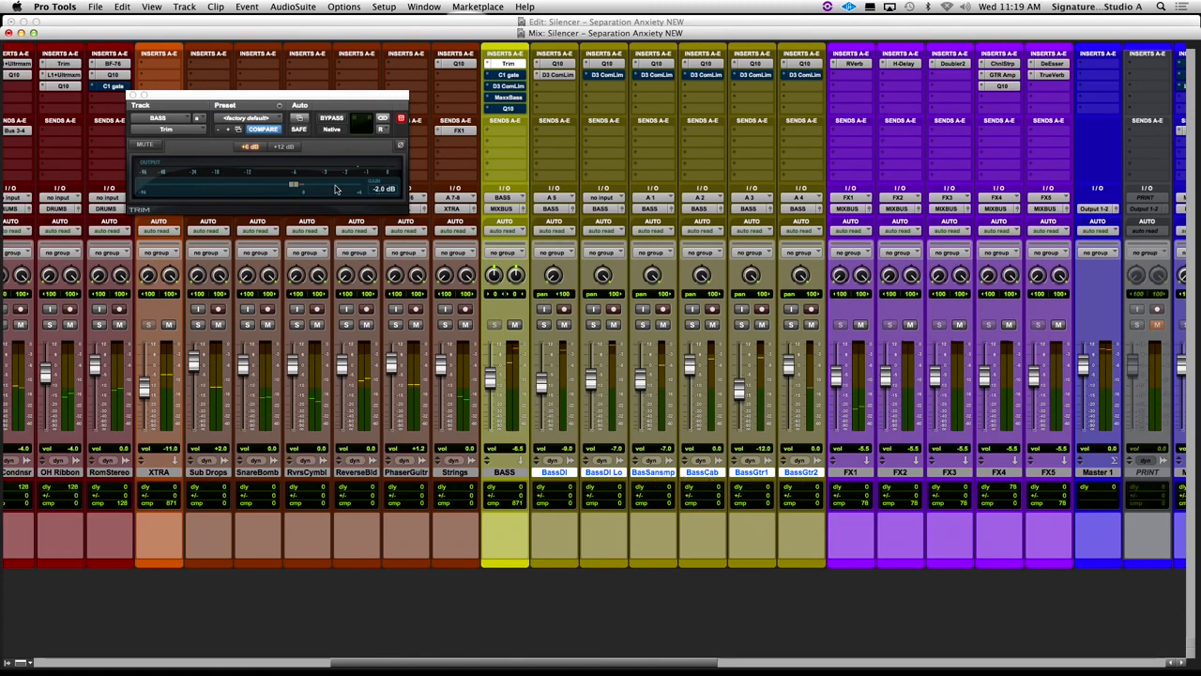
# - Solo the bass tracks and compare the BASS bus with its Trim plug-in bypassed and active
pyautogui.keyDown('super'); pyautogui.click(522, 64); pyautogui.keyUp('super')
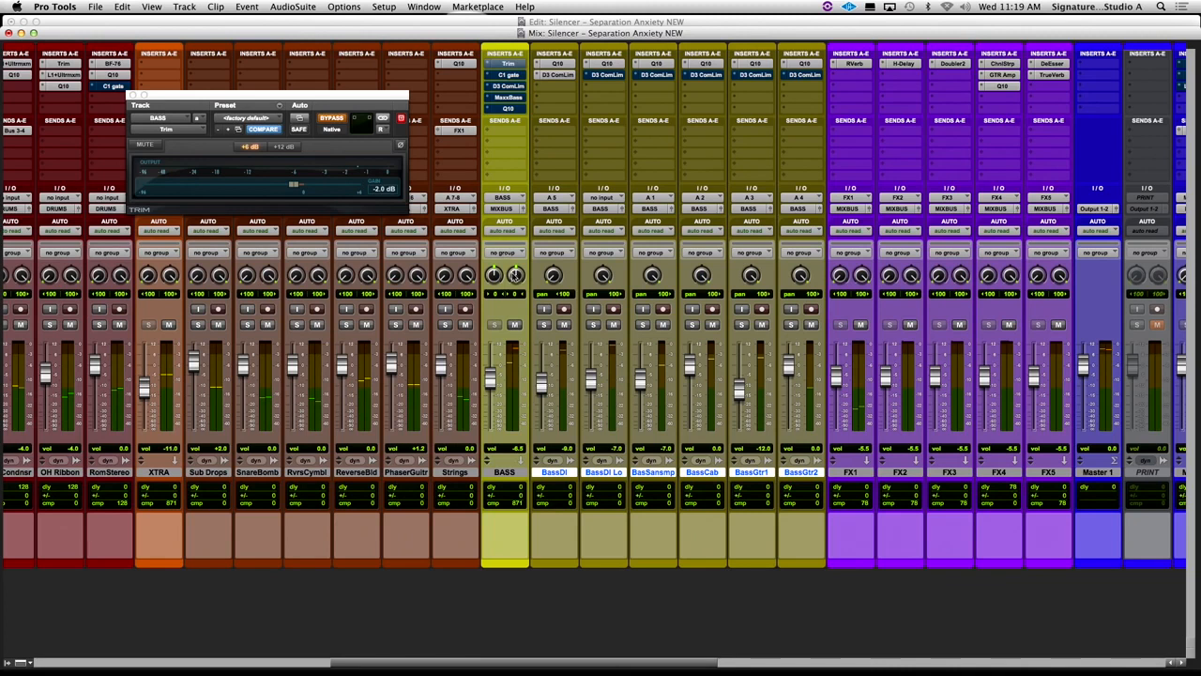
pyautogui.keyDown('alt'); pyautogui.keyDown('shift'); pyautogui.click(545, 324); pyautogui.keyUp('shift'); pyautogui.keyUp('alt')
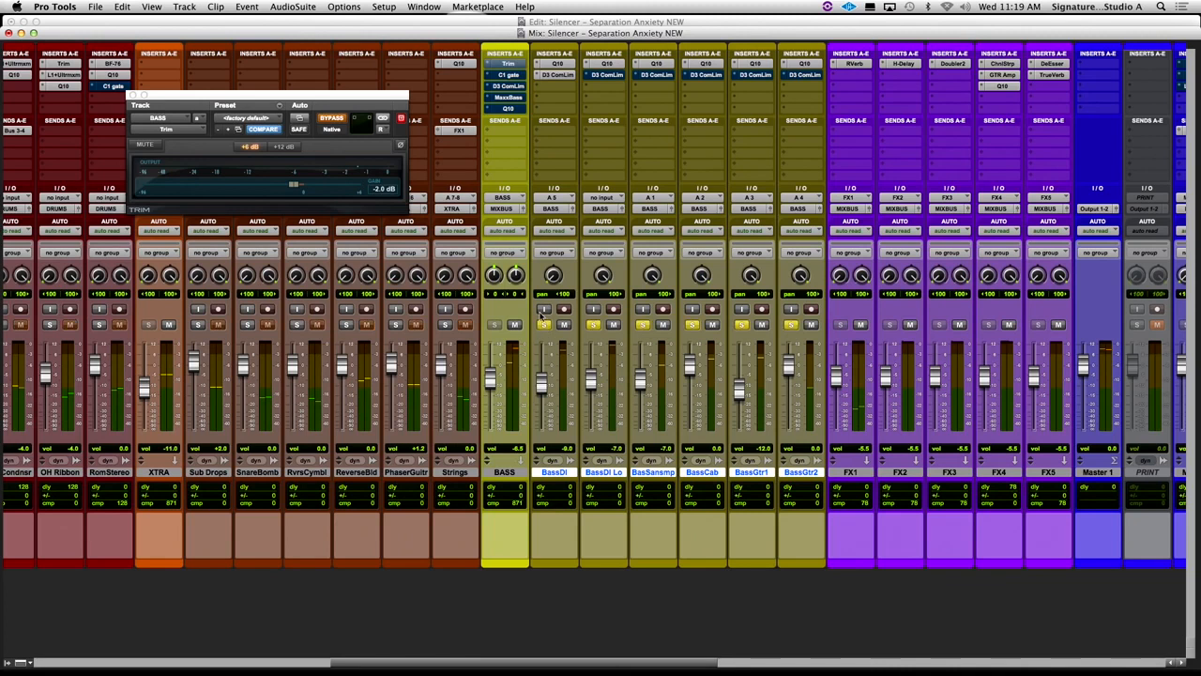
pyautogui.click(332, 120)
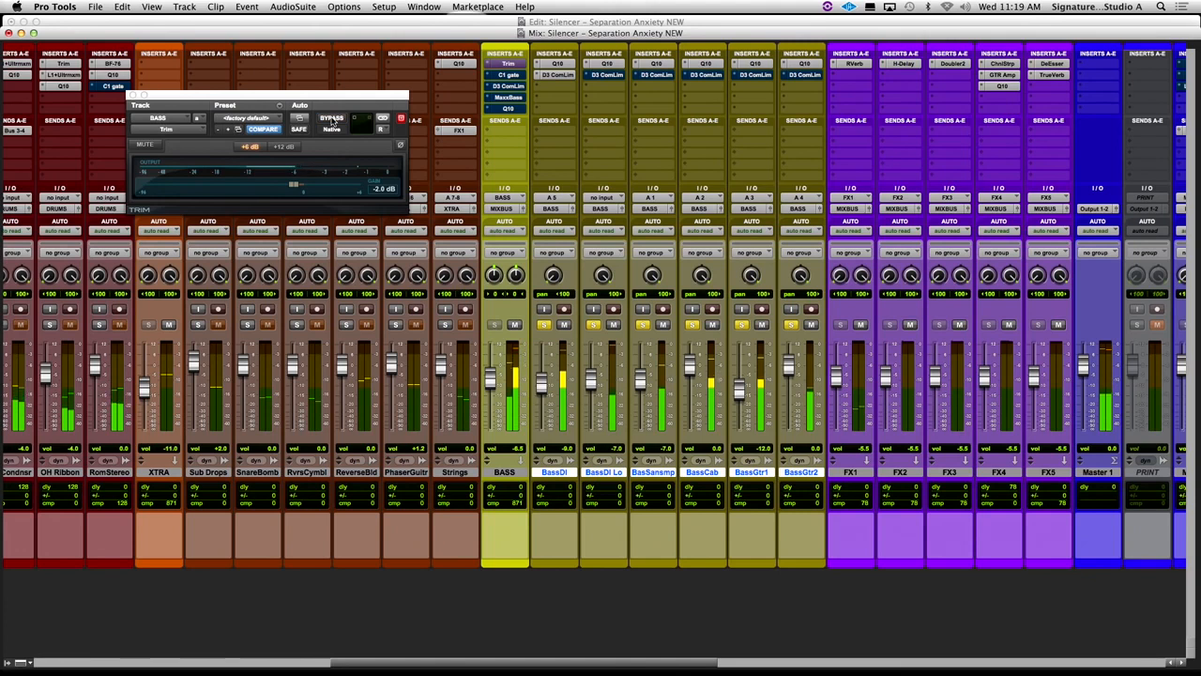
pyautogui.click(331, 119)
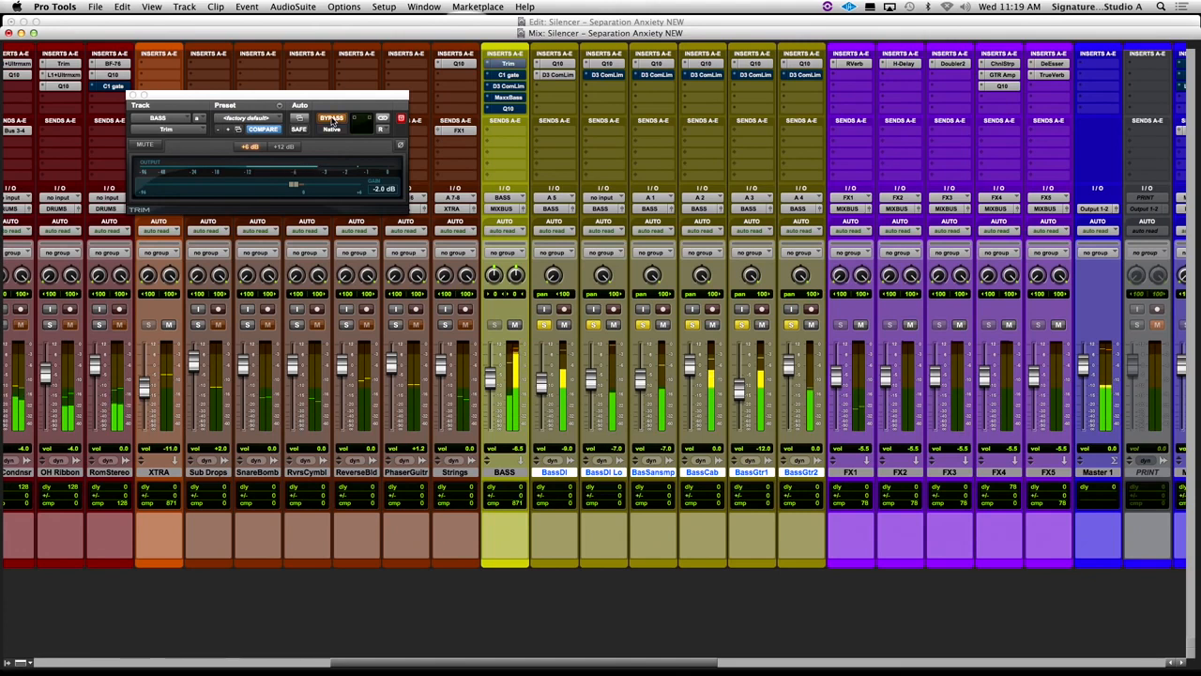
pyautogui.click(331, 120)
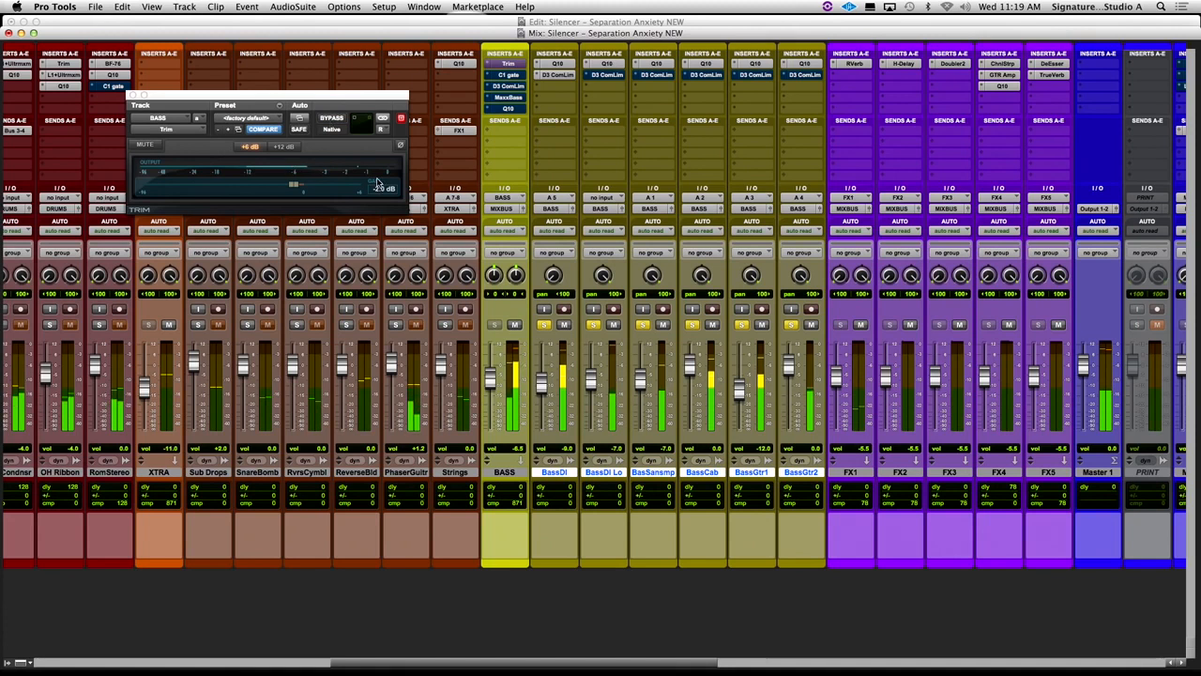
# - Show the left channel in the BASS Trim plug-in and compare bypassed with active, leaving Trim active
pyautogui.click(385, 129)
pyautogui.click(396, 120)
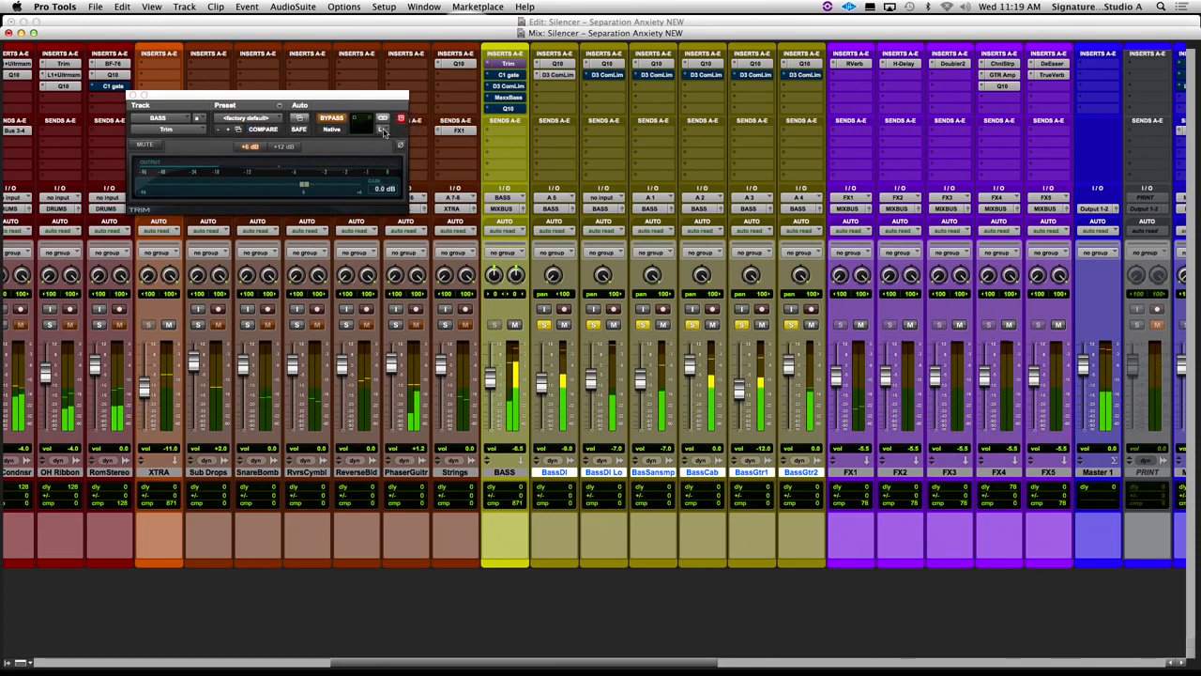
pyautogui.click(328, 120)
pyautogui.click(327, 119)
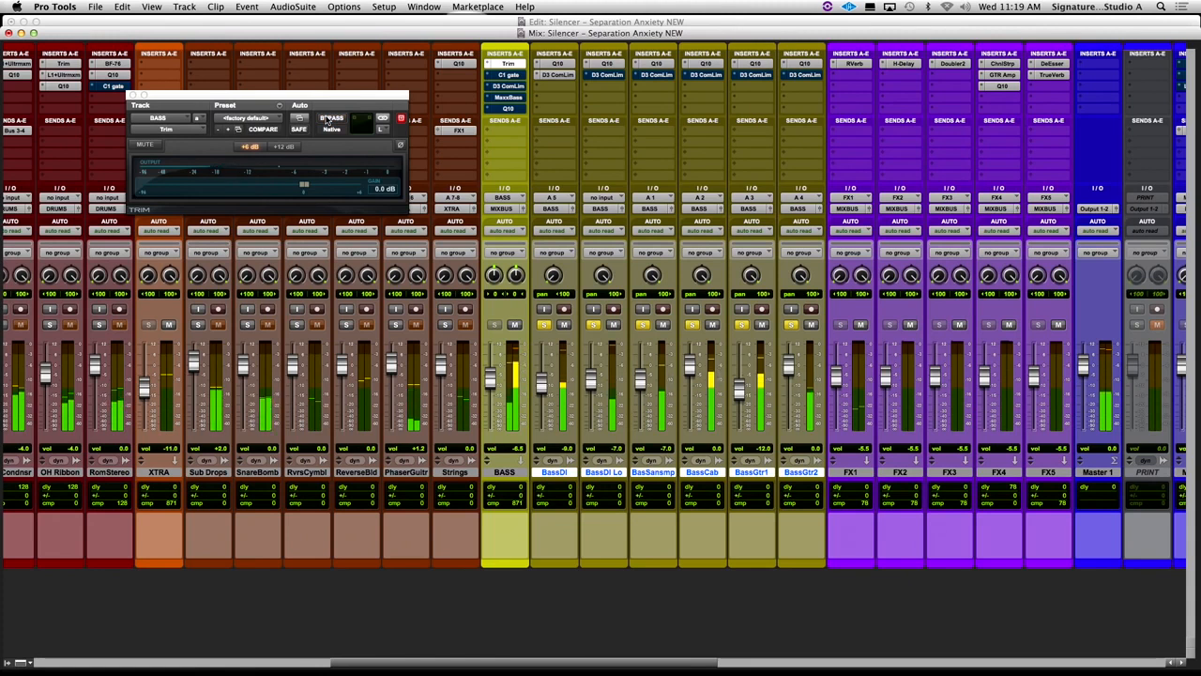
# - Open the C1 gate on the BASS bus with the gate active and play the breakdown in the Edit window
pyautogui.click(508, 75)
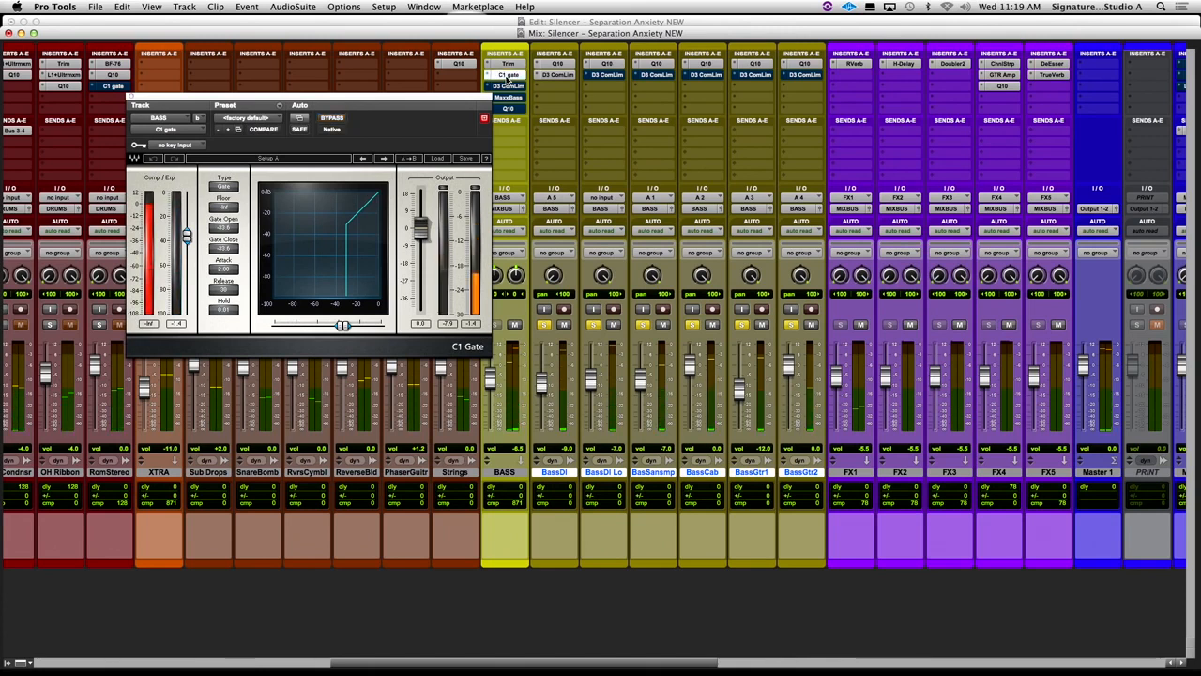
pyautogui.press('super+equal')
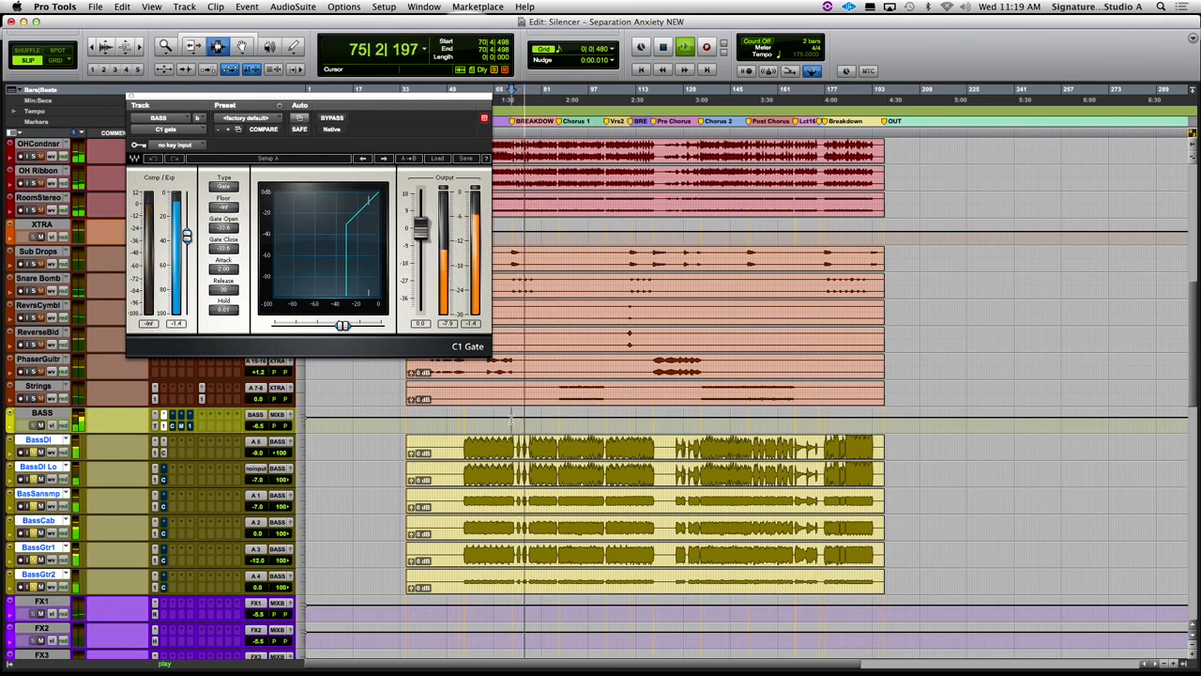
pyautogui.press('space')
# - Play the breakdown with the C1 gate bypassed, reactivate the gate and close the plug-in in the Mix window
pyautogui.click(334, 119)
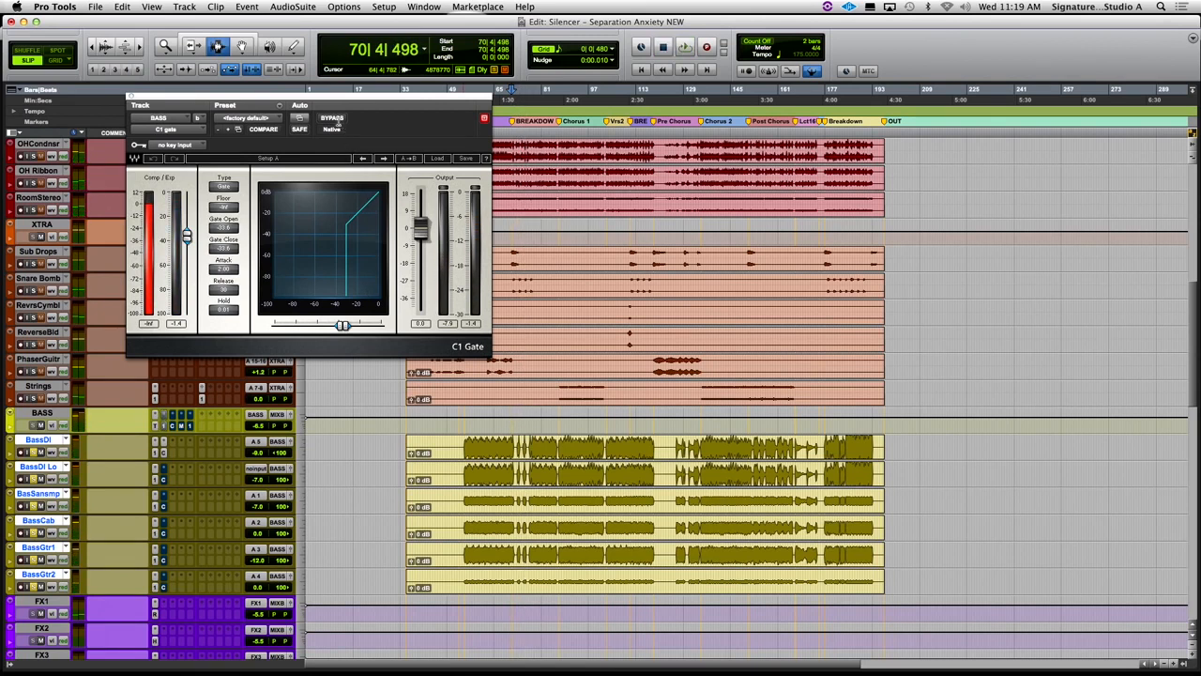
pyautogui.press('space')
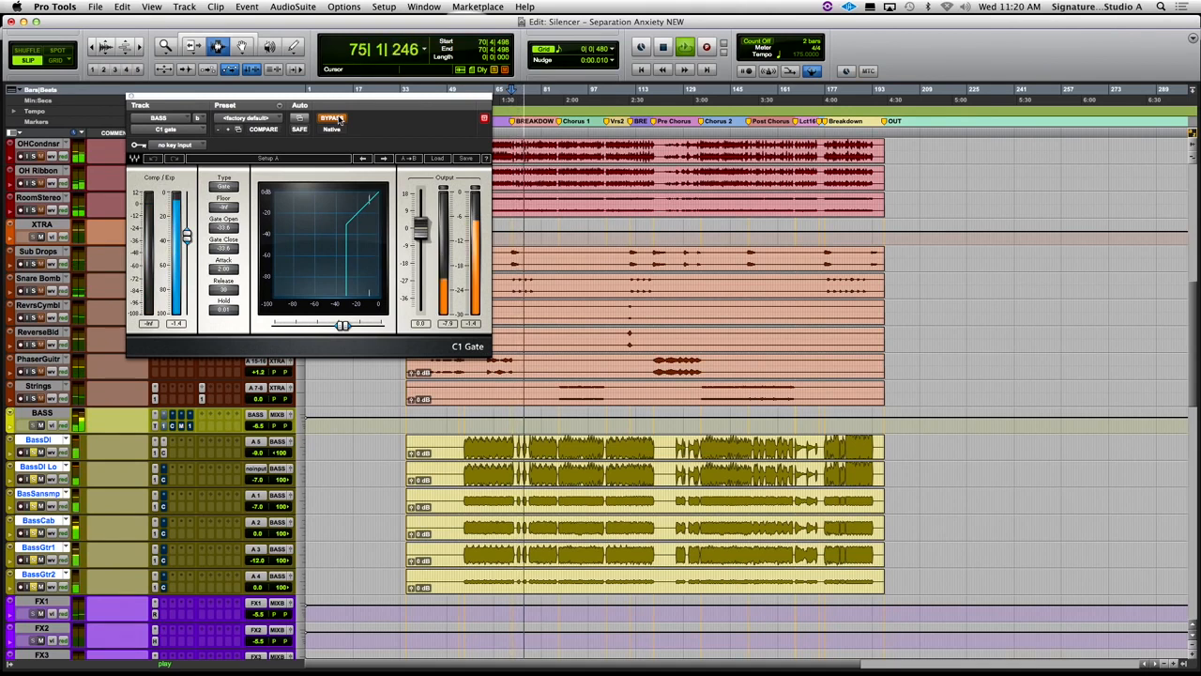
pyautogui.press('space')
pyautogui.click(339, 120)
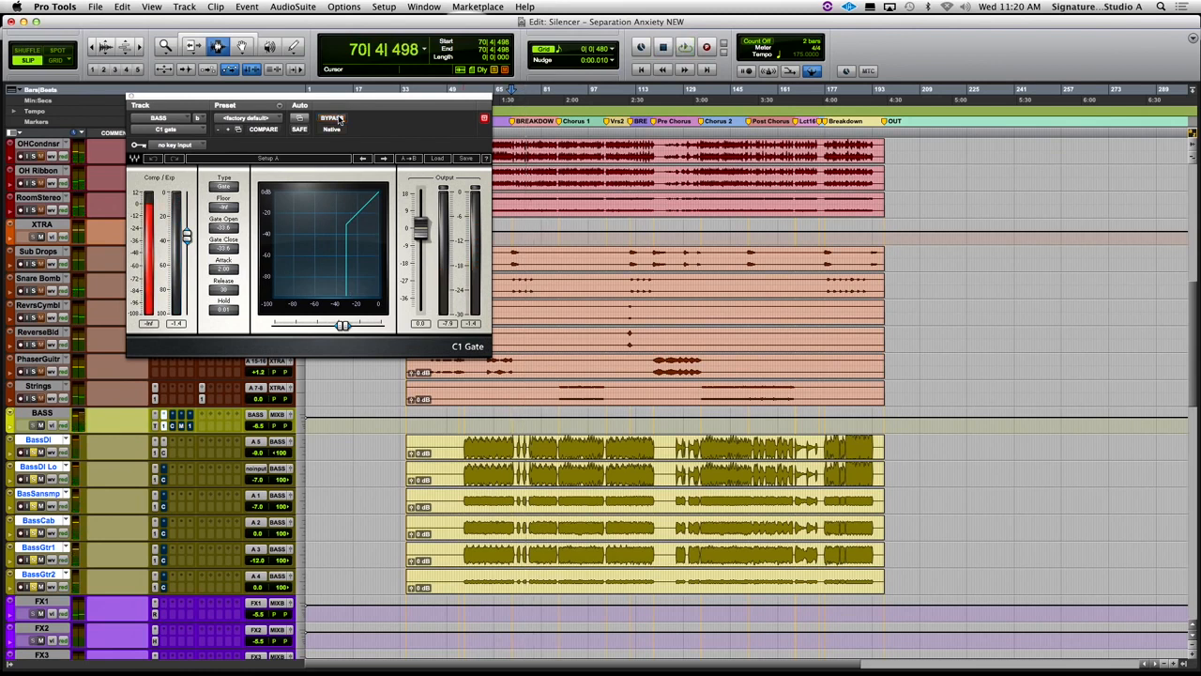
pyautogui.press('super+equal')
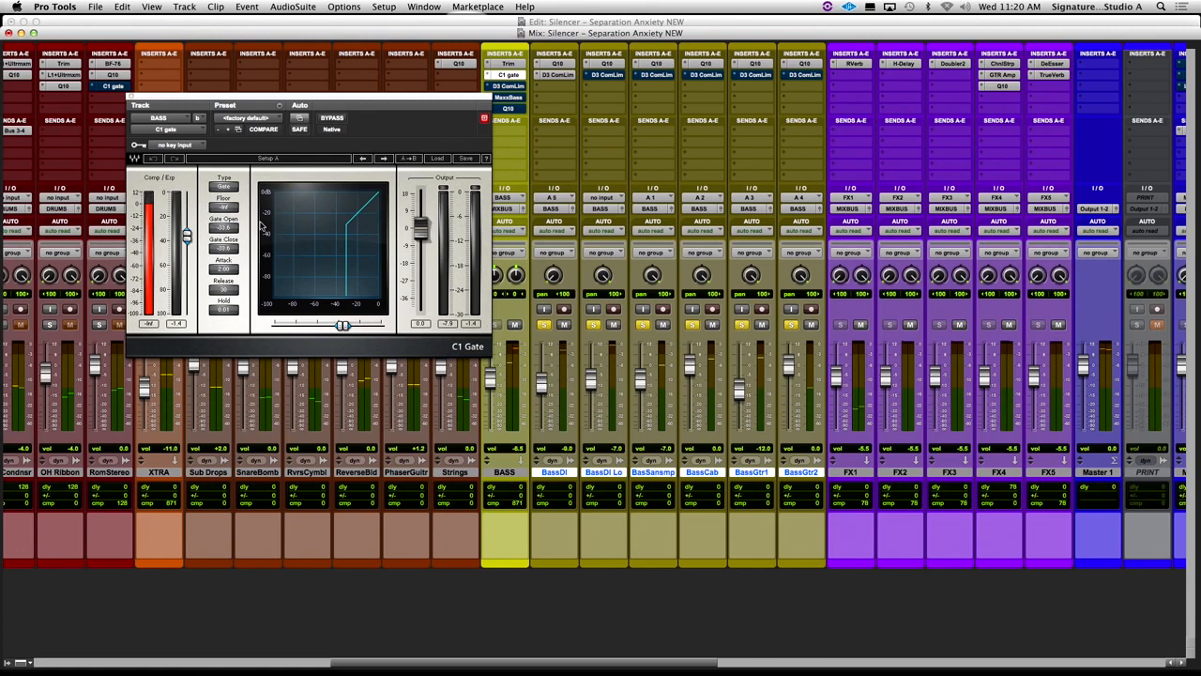
pyautogui.click(132, 99)
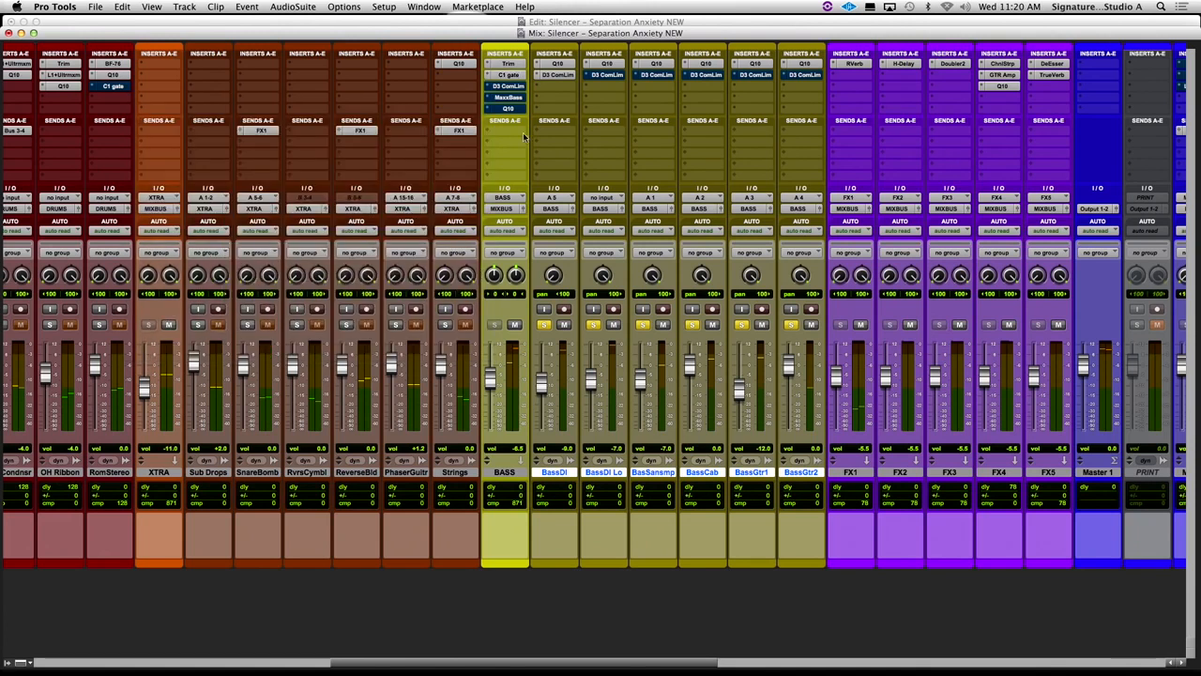
# - Activate the Dyn3 Compressor/Limiter on the BASS bus, compare it with bypass, and close it
pyautogui.click(504, 88)
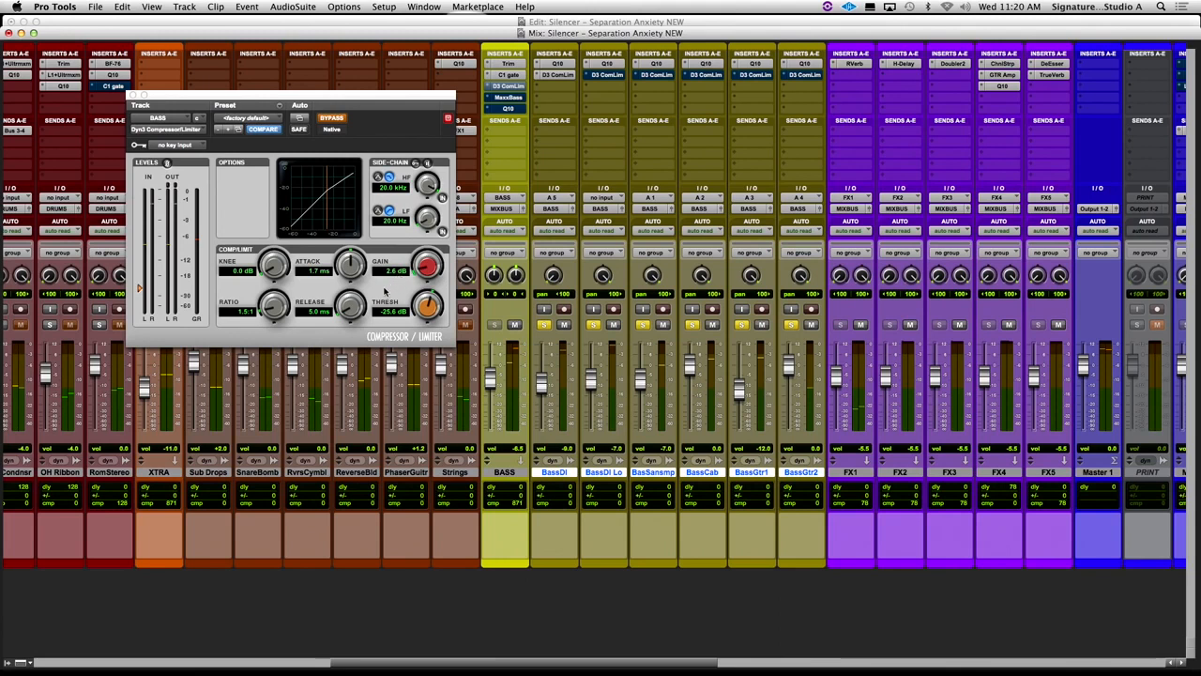
pyautogui.click(326, 120)
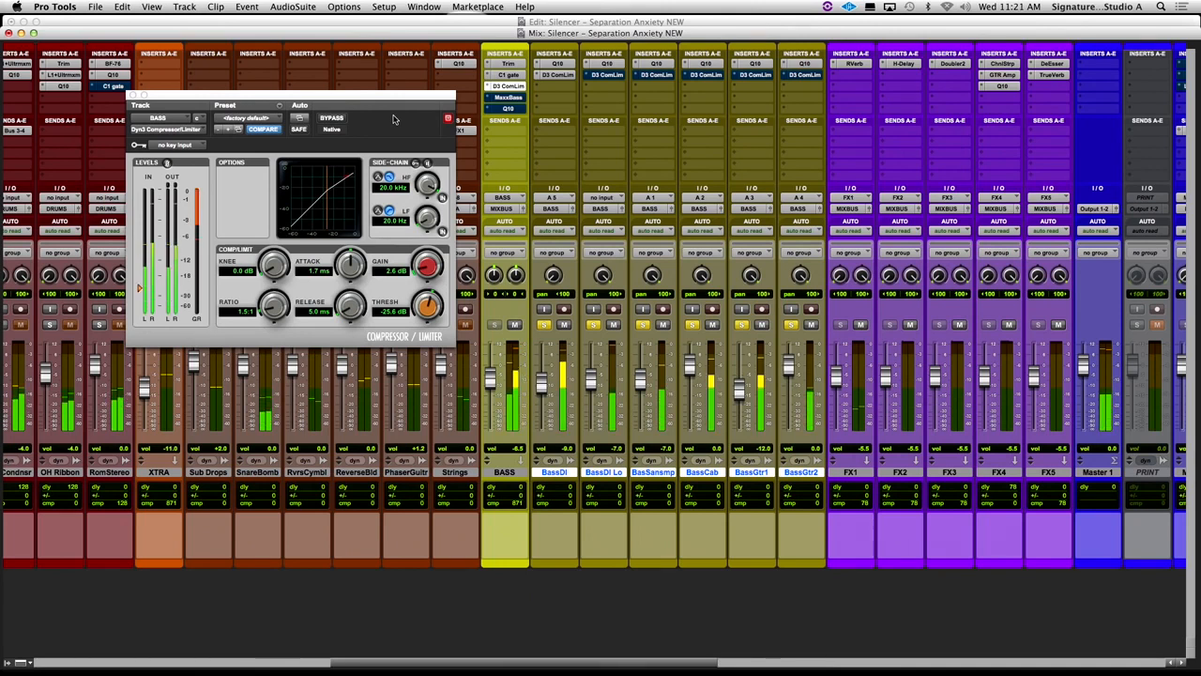
pyautogui.click(334, 119)
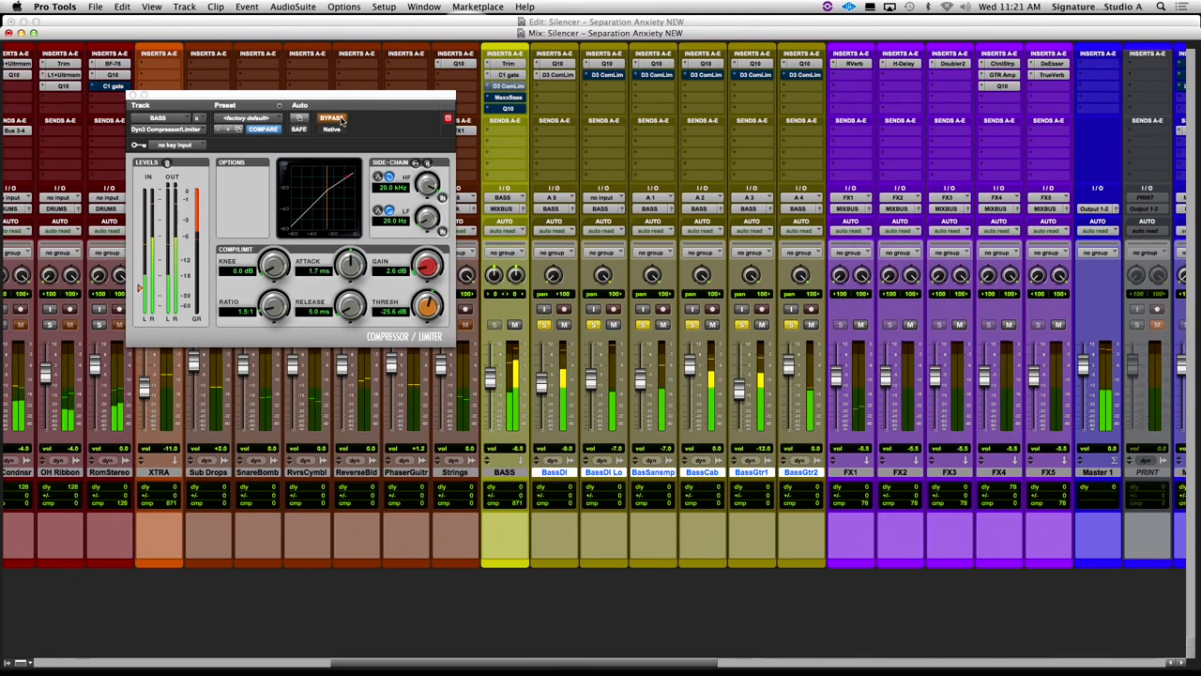
pyautogui.click(340, 119)
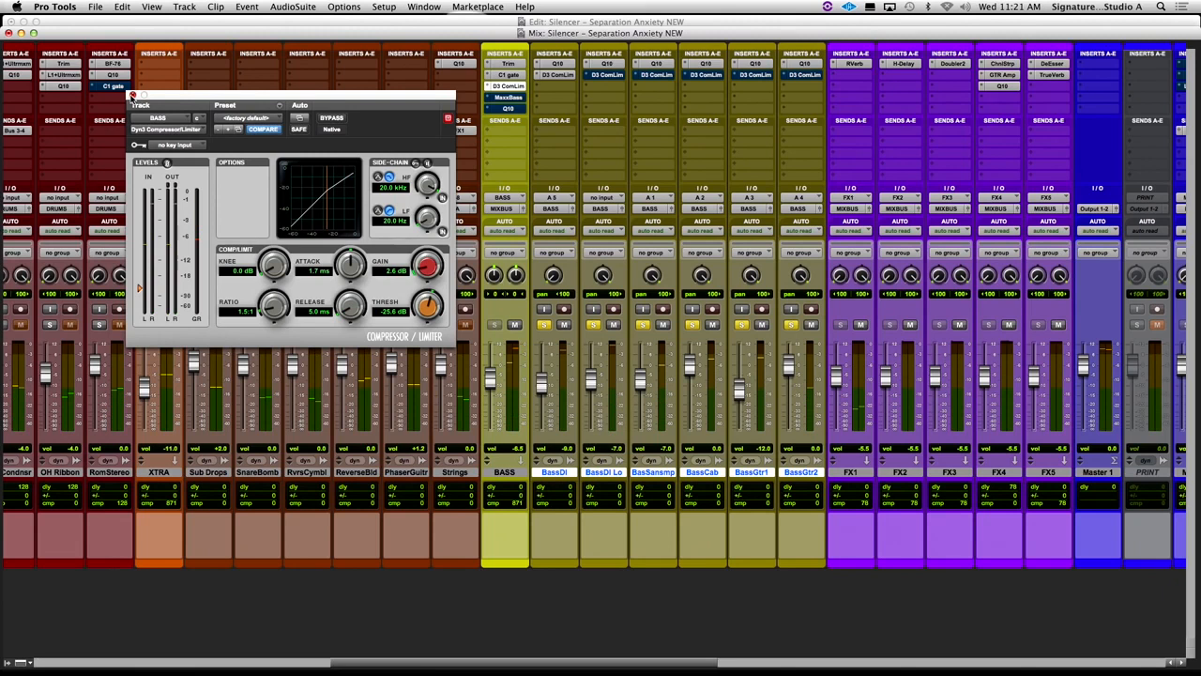
pyautogui.click(133, 97)
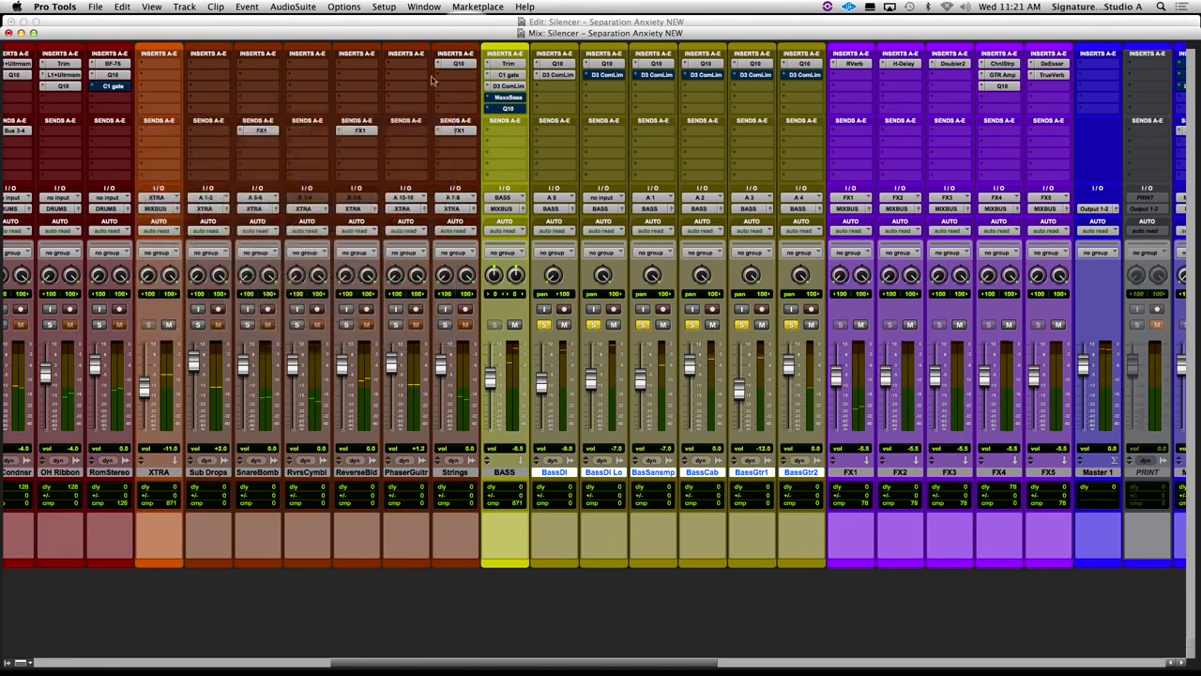
# - Activate MaxxBass on the BASS bus after comparing the playing bass with the plug-in bypassed and active
pyautogui.click(513, 99)
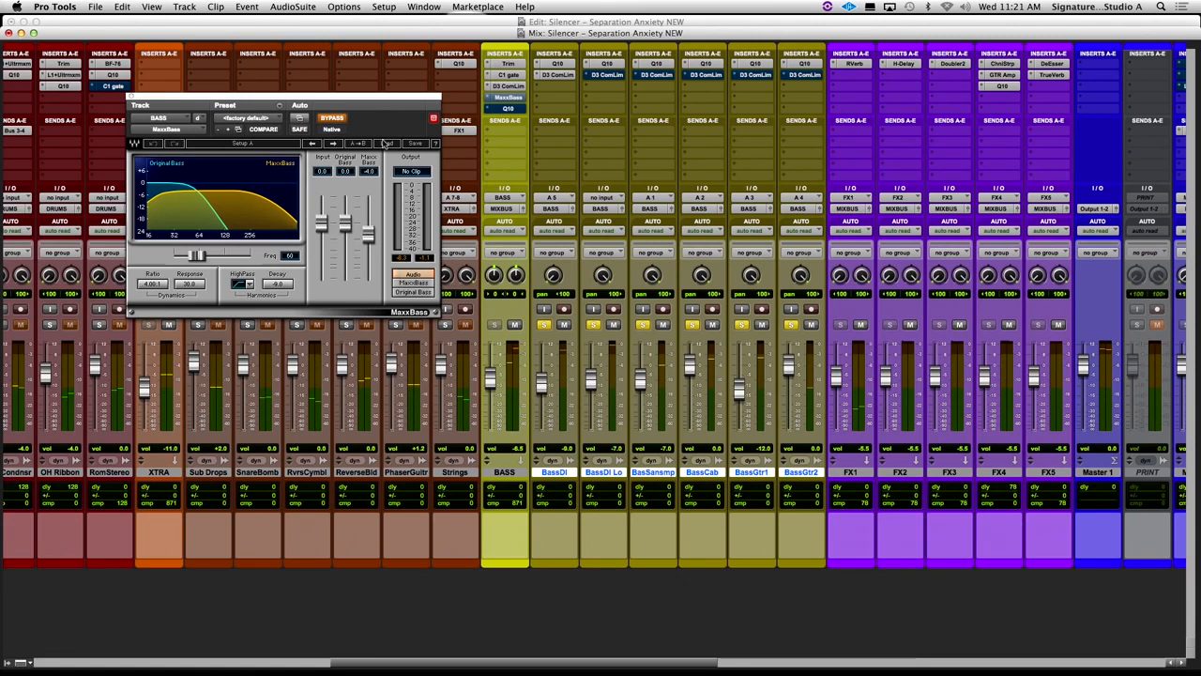
pyautogui.click(334, 119)
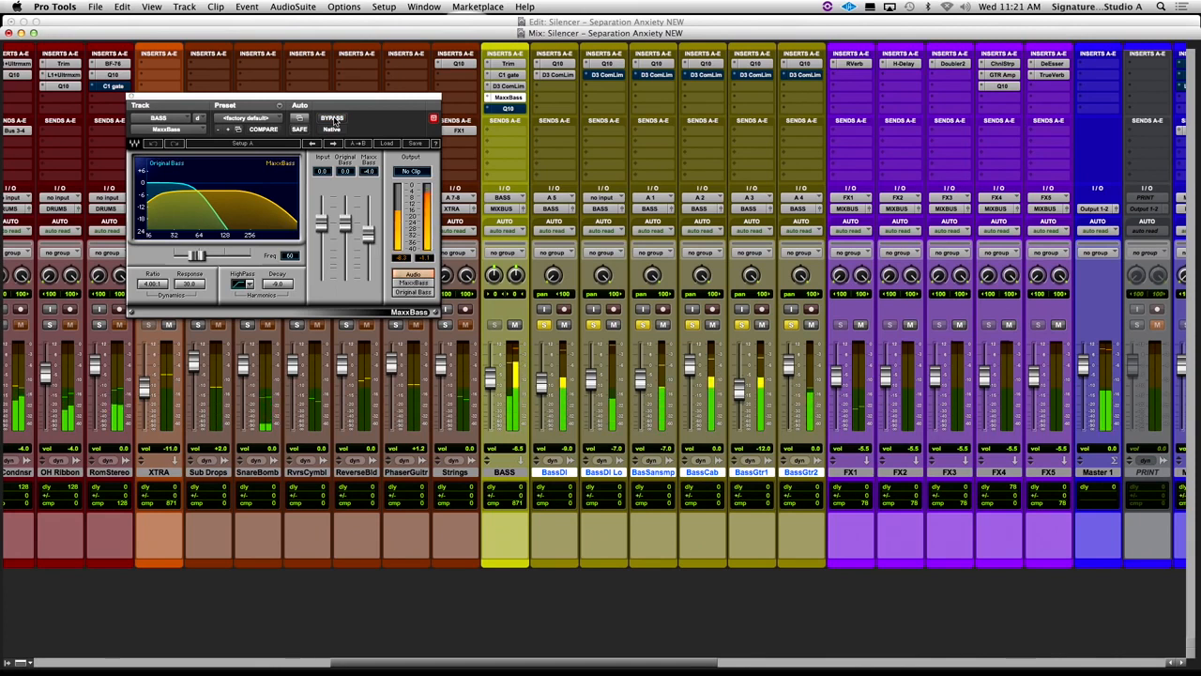
pyautogui.click(334, 119)
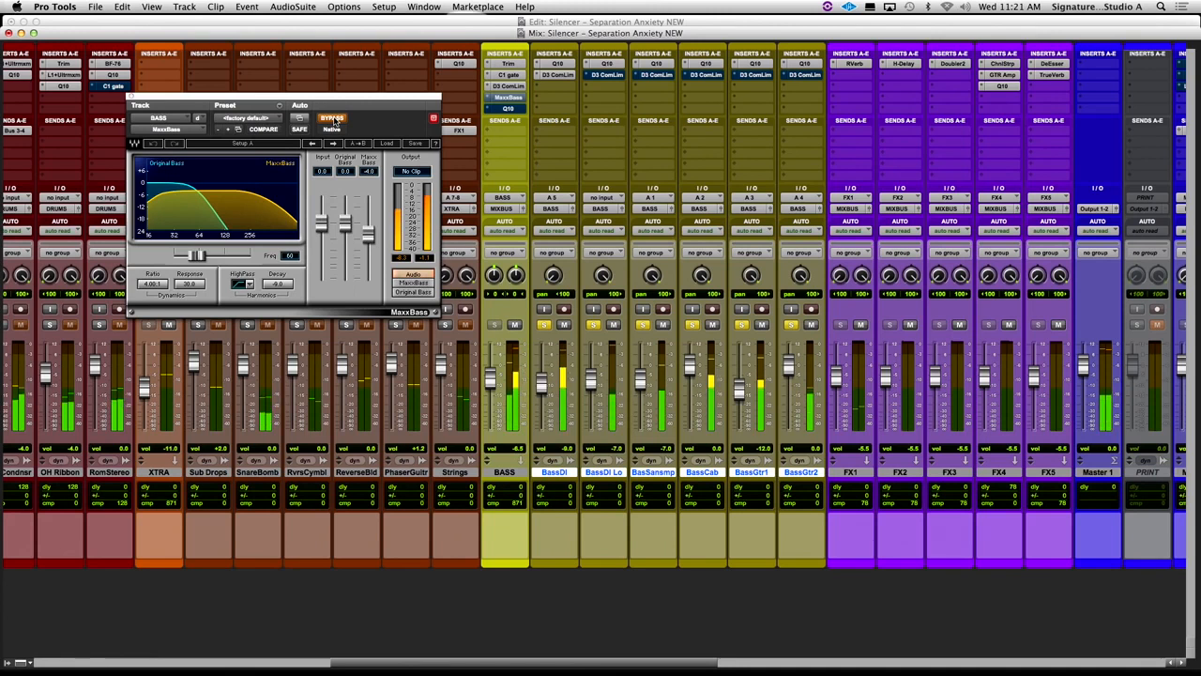
pyautogui.click(334, 120)
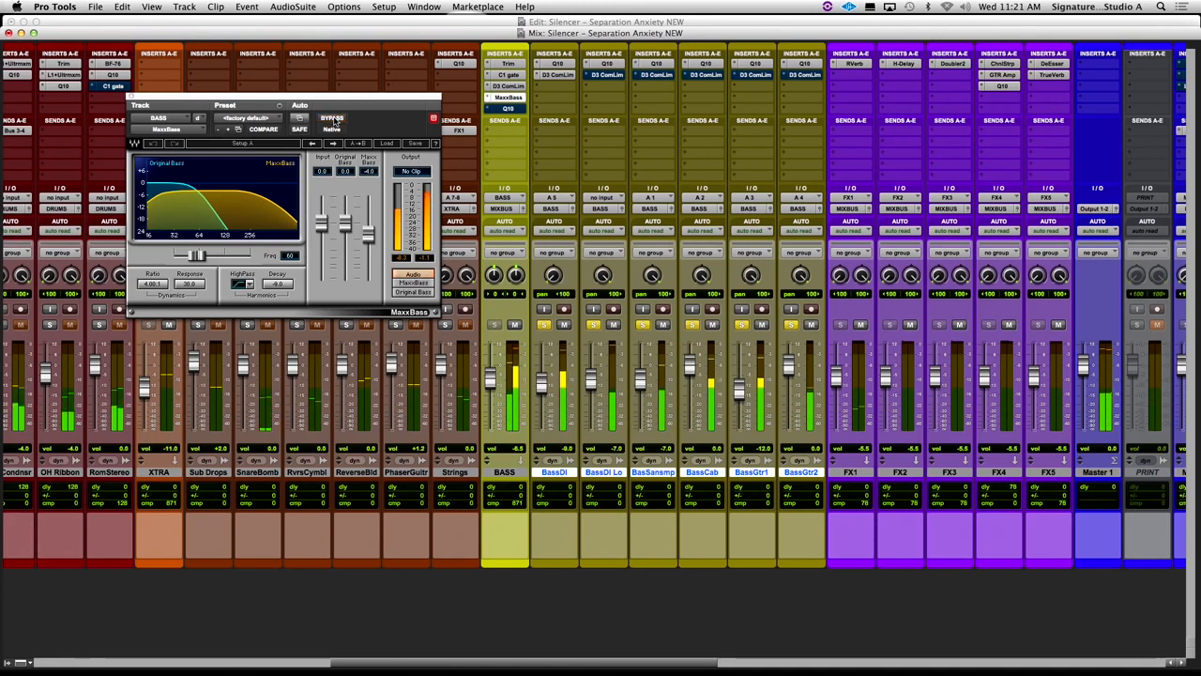
# - Audition the MaxxBass signal alone against the full Audio output and compare the plug-in bypassed and active
pyautogui.click(419, 282)
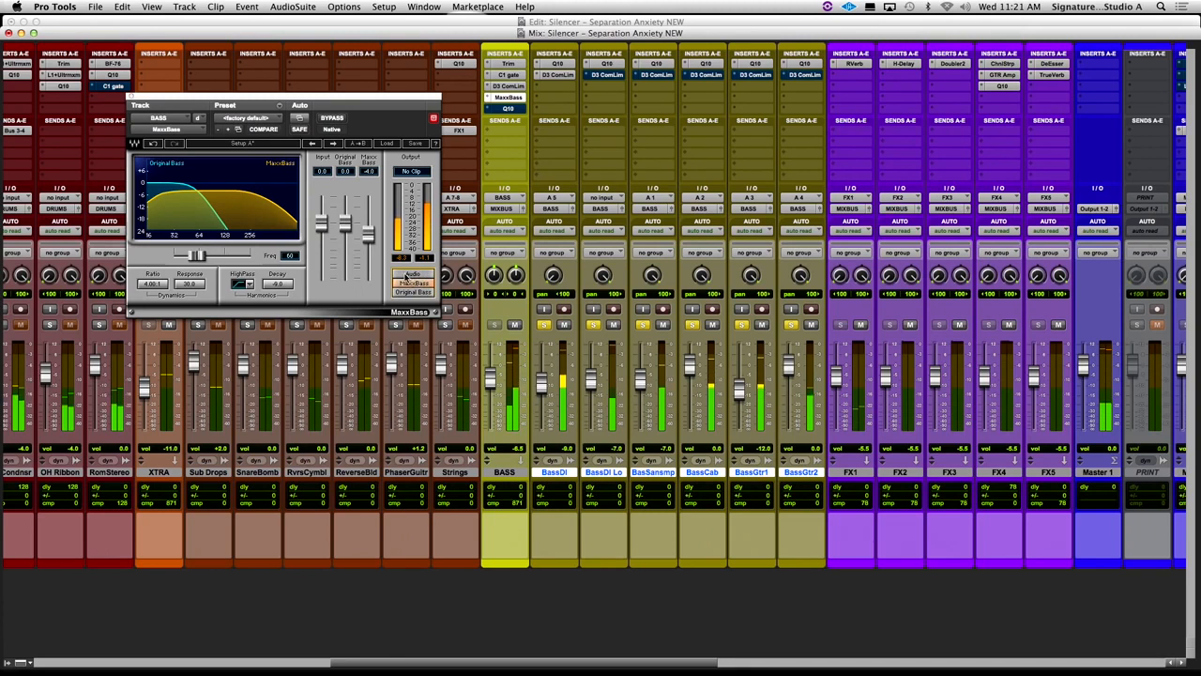
pyautogui.click(407, 274)
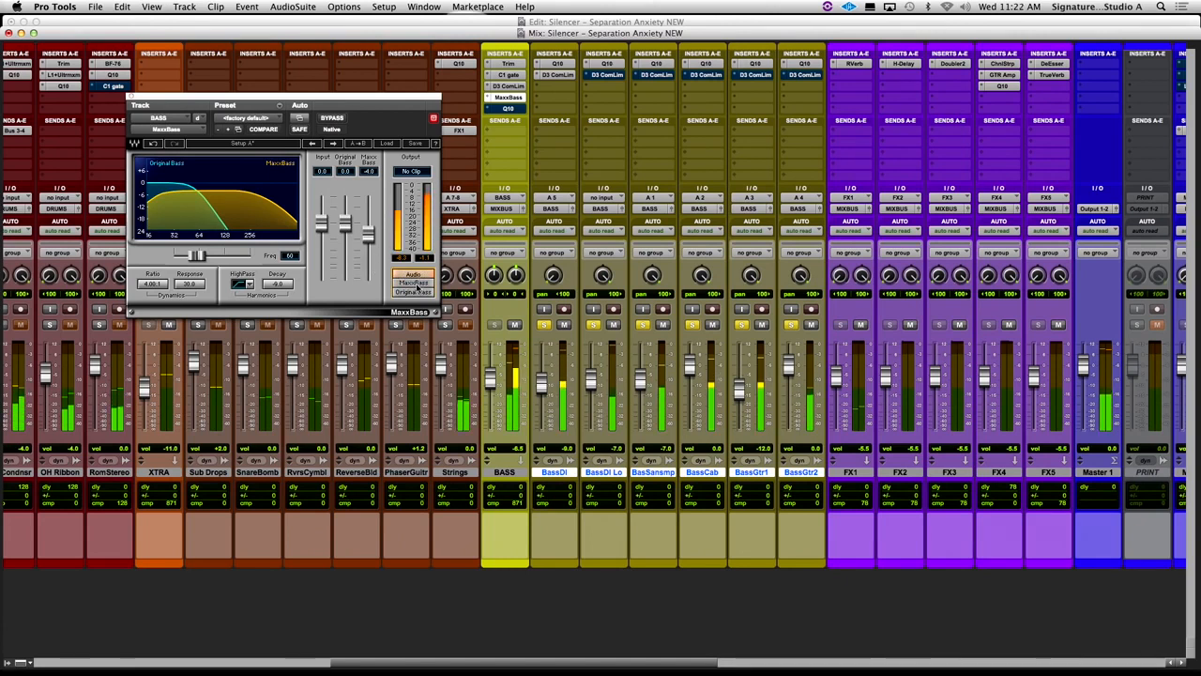
pyautogui.click(334, 119)
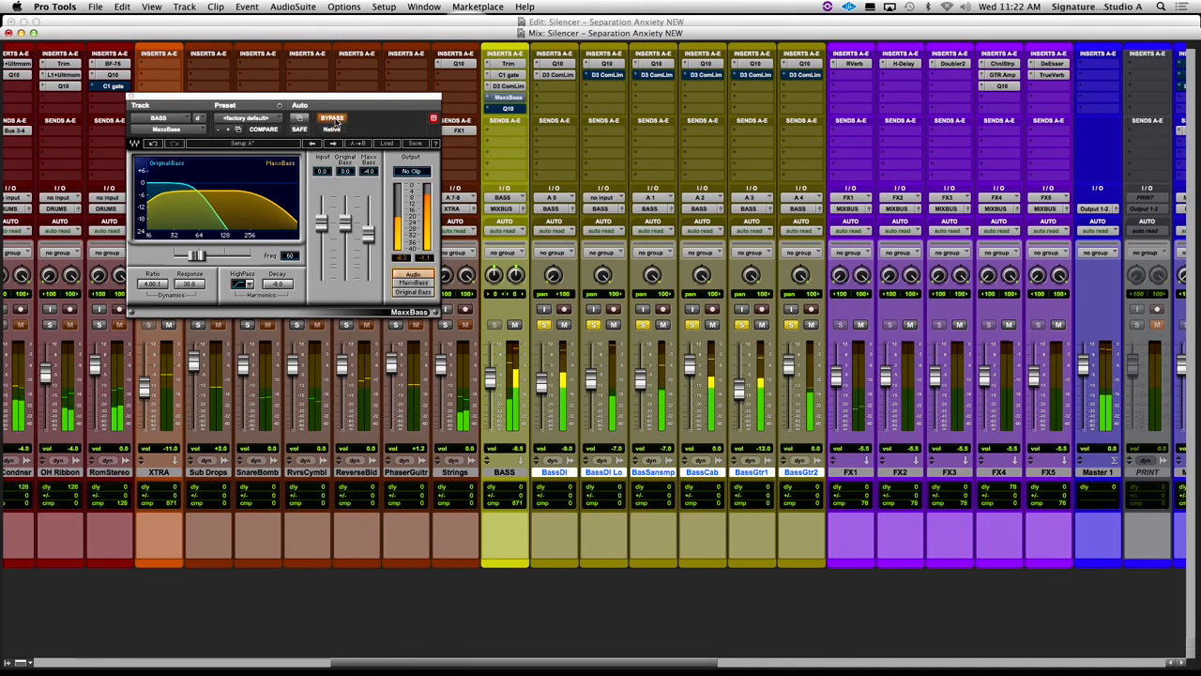
pyautogui.click(334, 119)
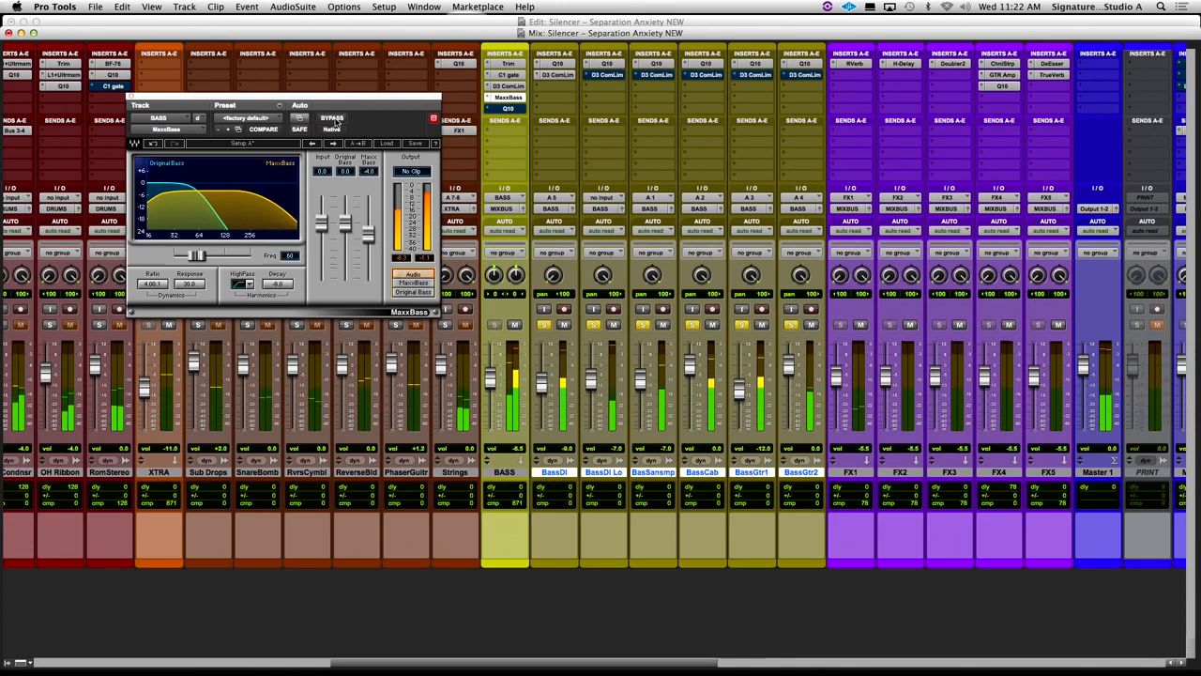
pyautogui.click(334, 119)
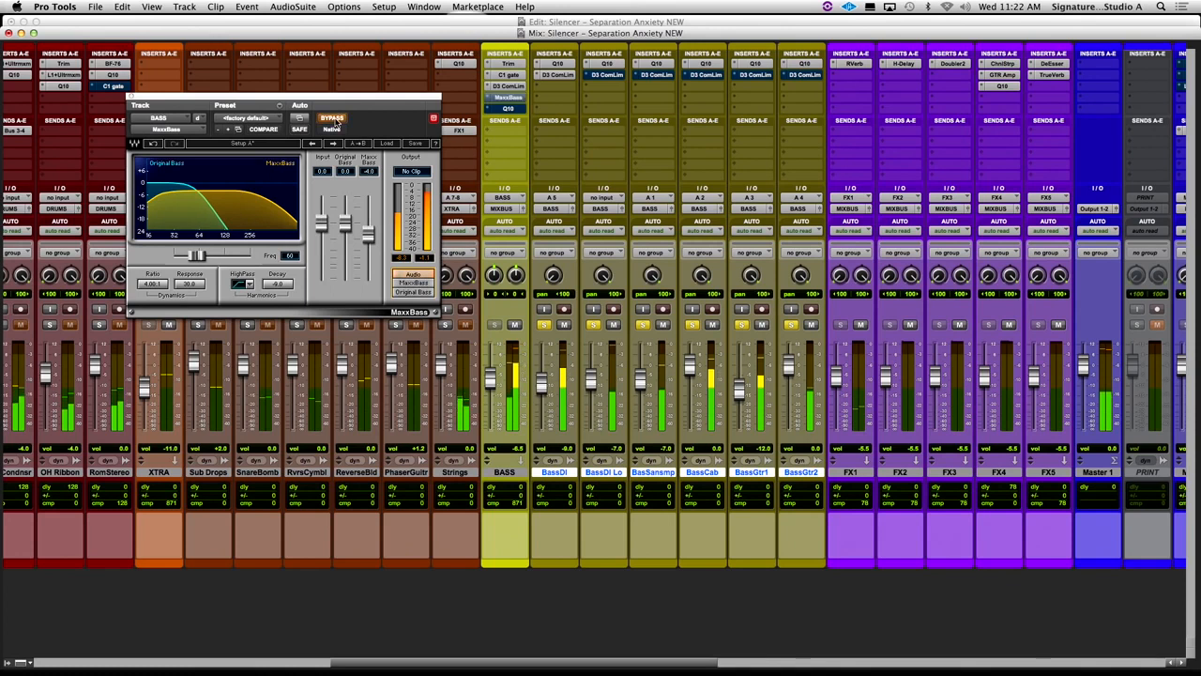
pyautogui.click(334, 119)
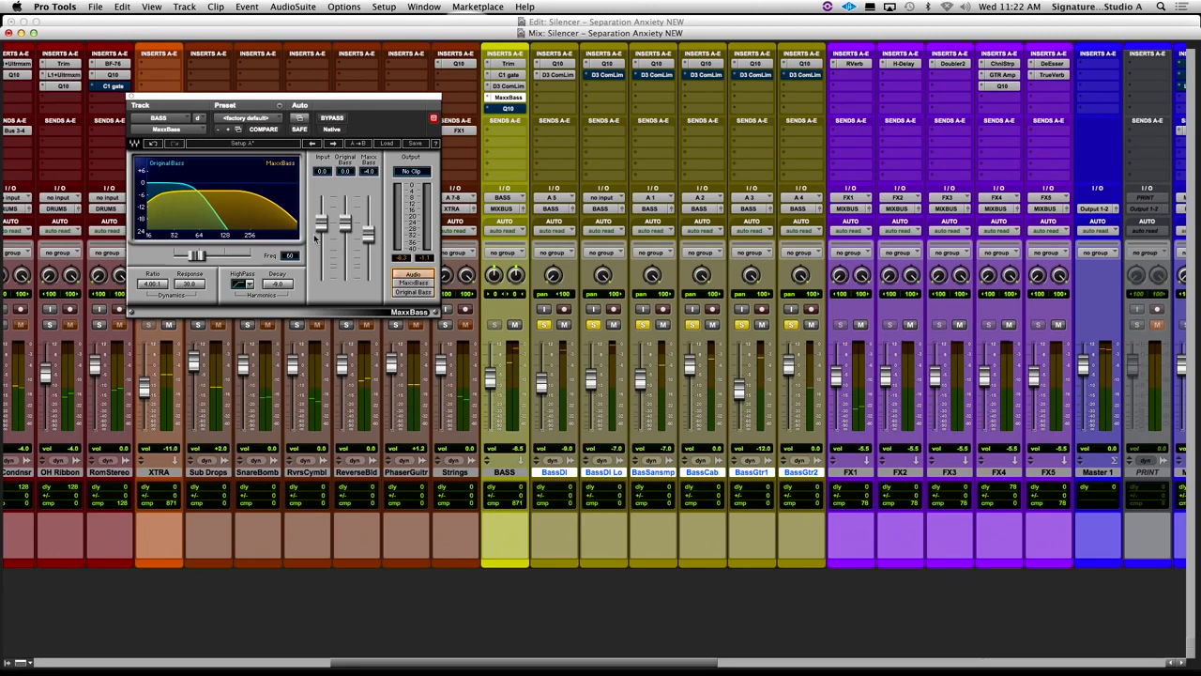
pyautogui.click(423, 283)
pyautogui.click(409, 274)
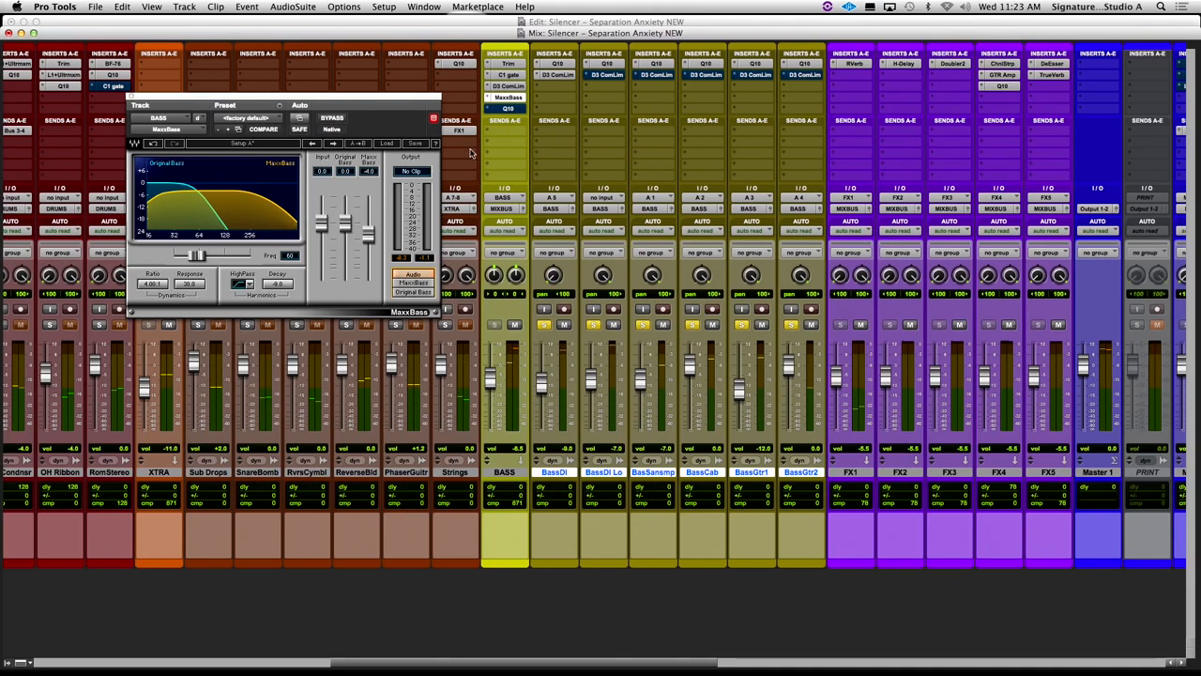
# - Activate the Q10 on the BASS bus and play from the Verse 1 marker, comparing the EQ bypassed and active
pyautogui.click(511, 110)
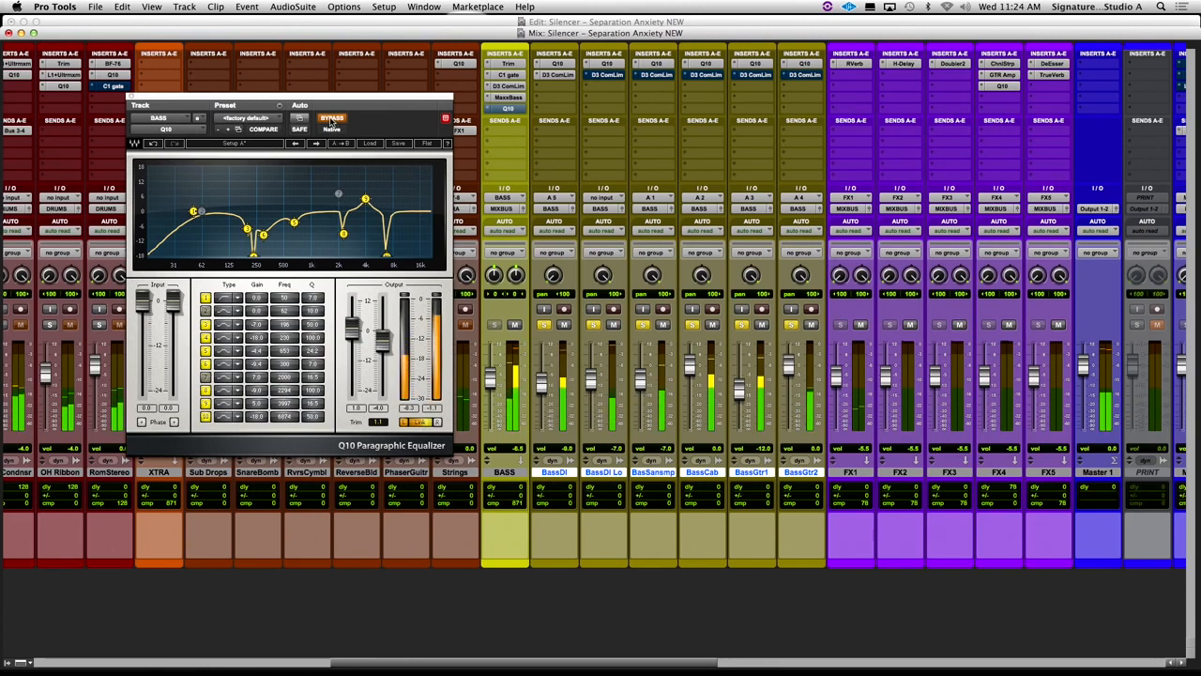
pyautogui.press('super+equal')
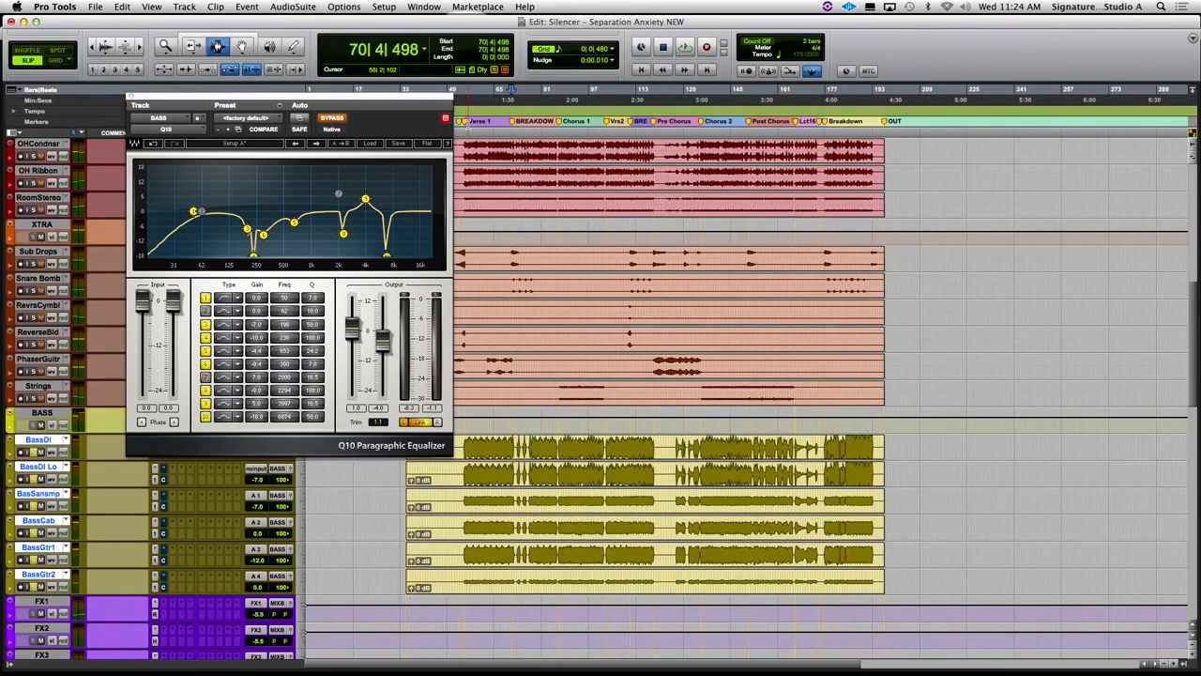
pyautogui.click(463, 123)
pyautogui.press('super+equal')
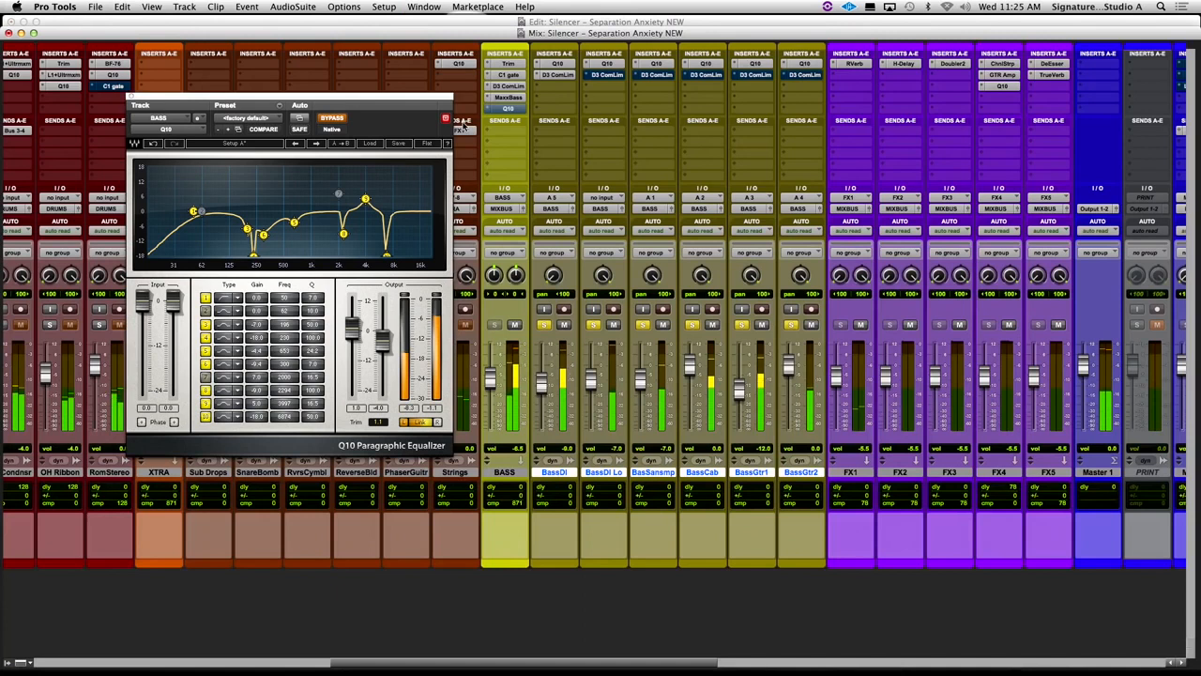
pyautogui.click(331, 121)
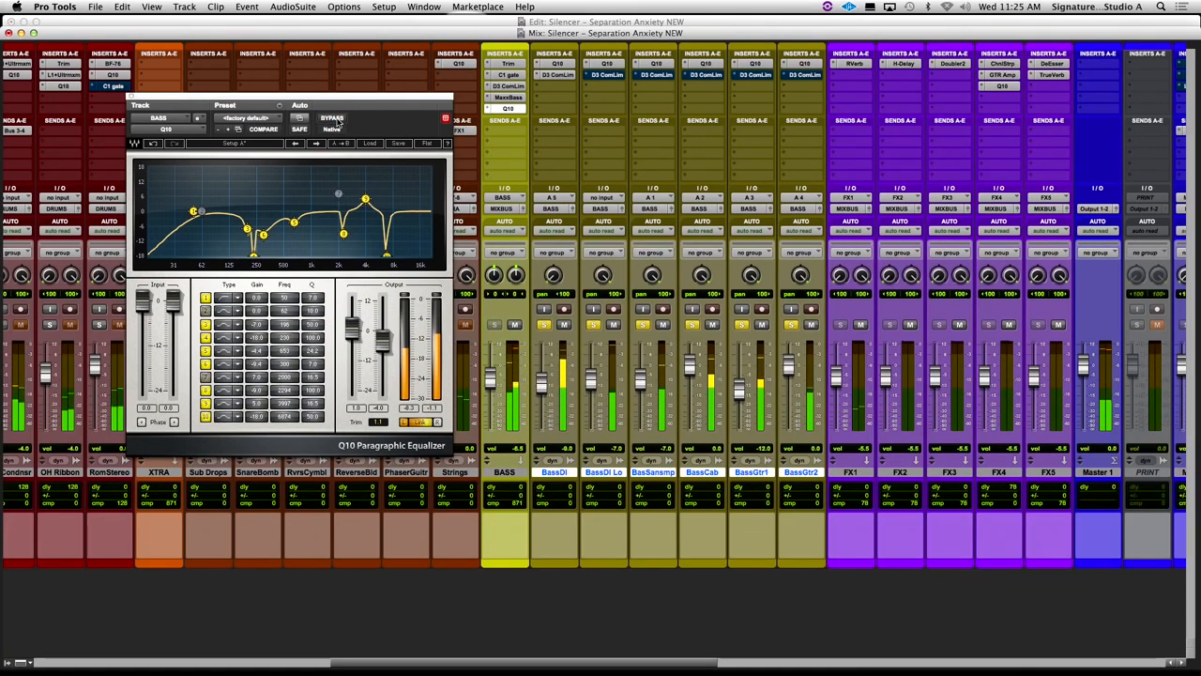
pyautogui.click(335, 120)
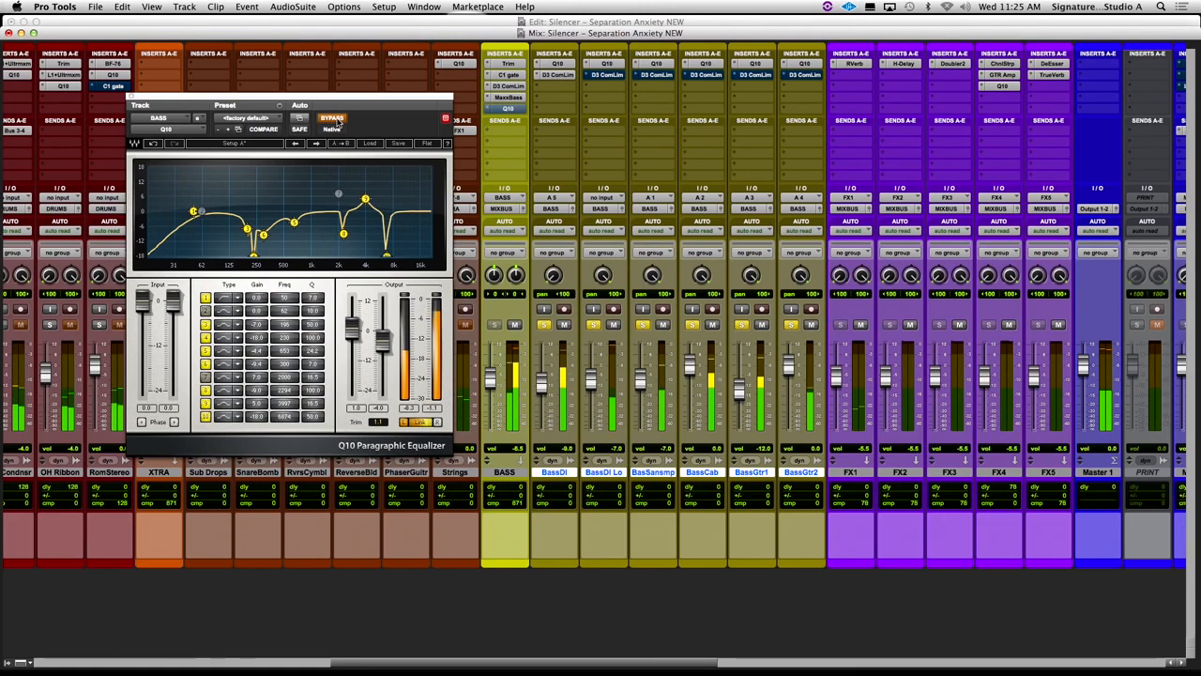
pyautogui.click(335, 121)
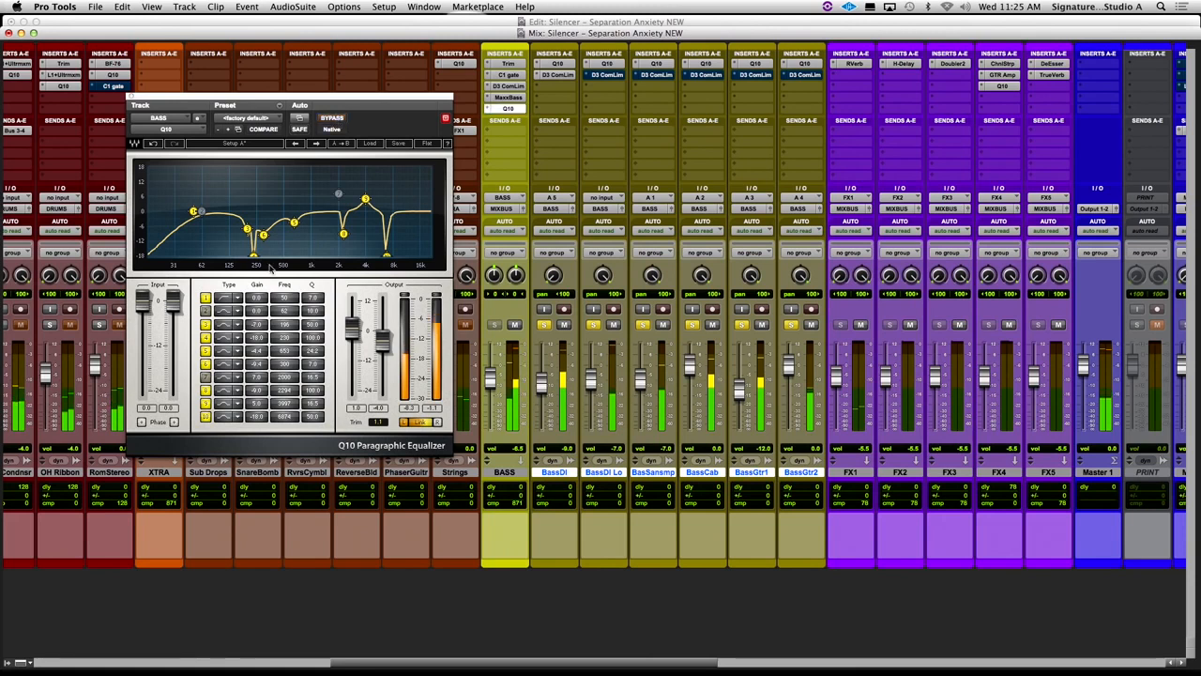
# - Compare the playing bass with the Q10's band 6 switched off and on, ending with it on
pyautogui.click(206, 364)
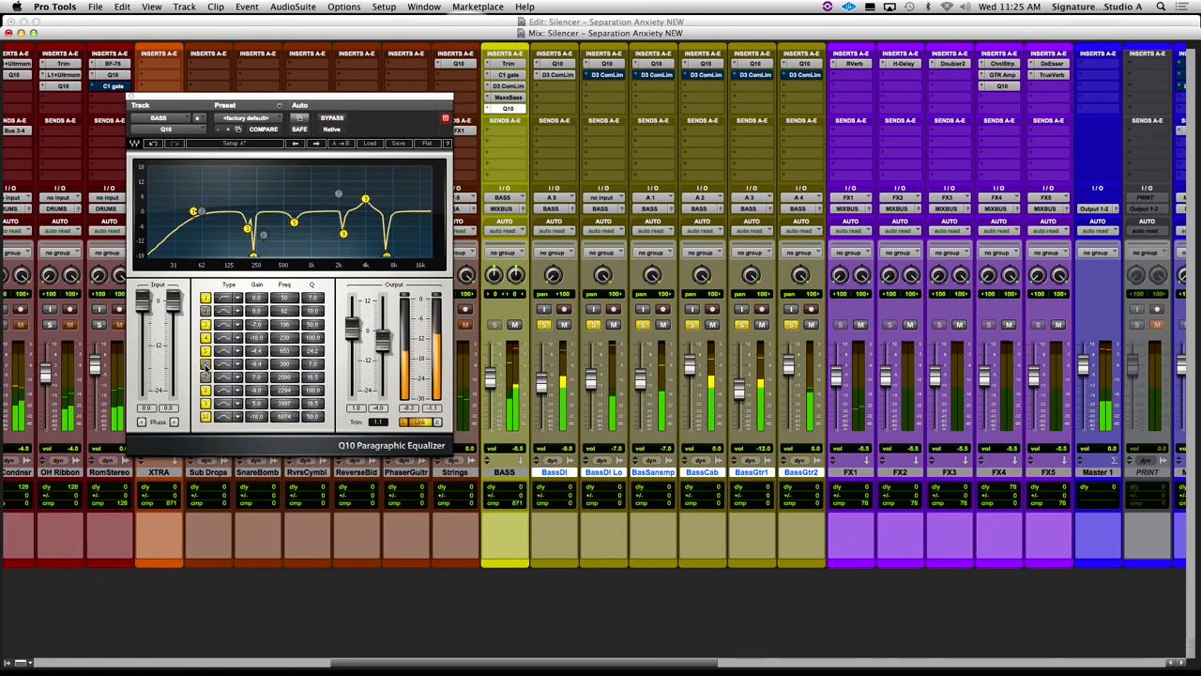
pyautogui.click(206, 364)
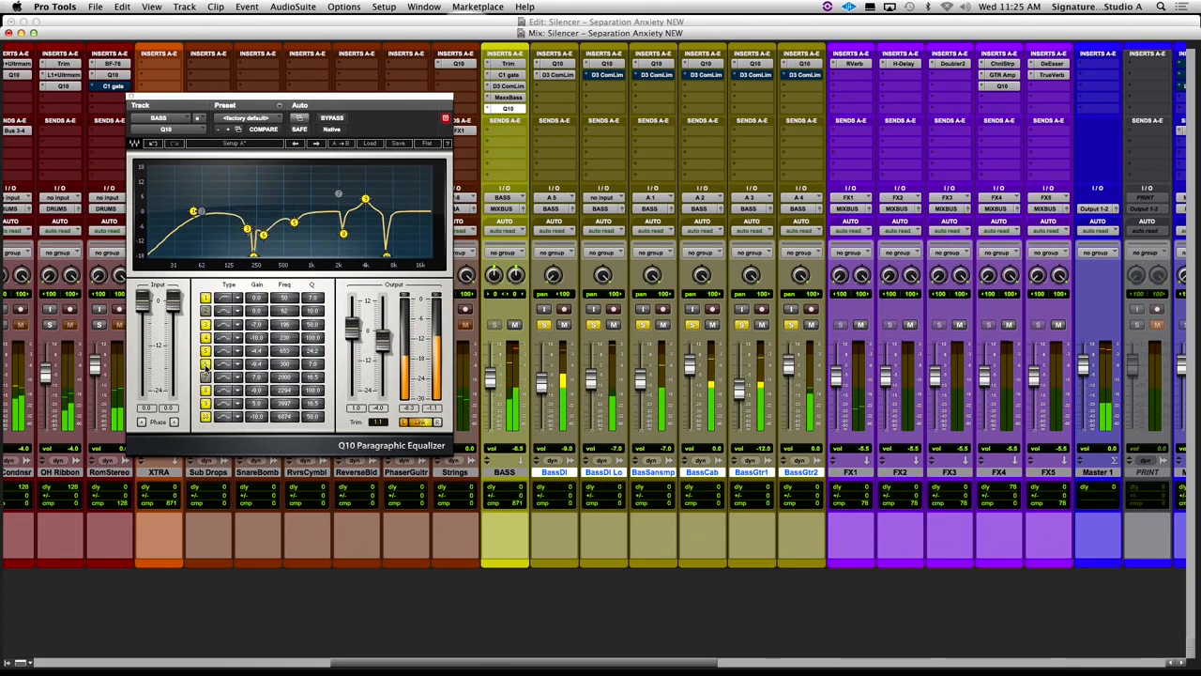
pyautogui.click(205, 365)
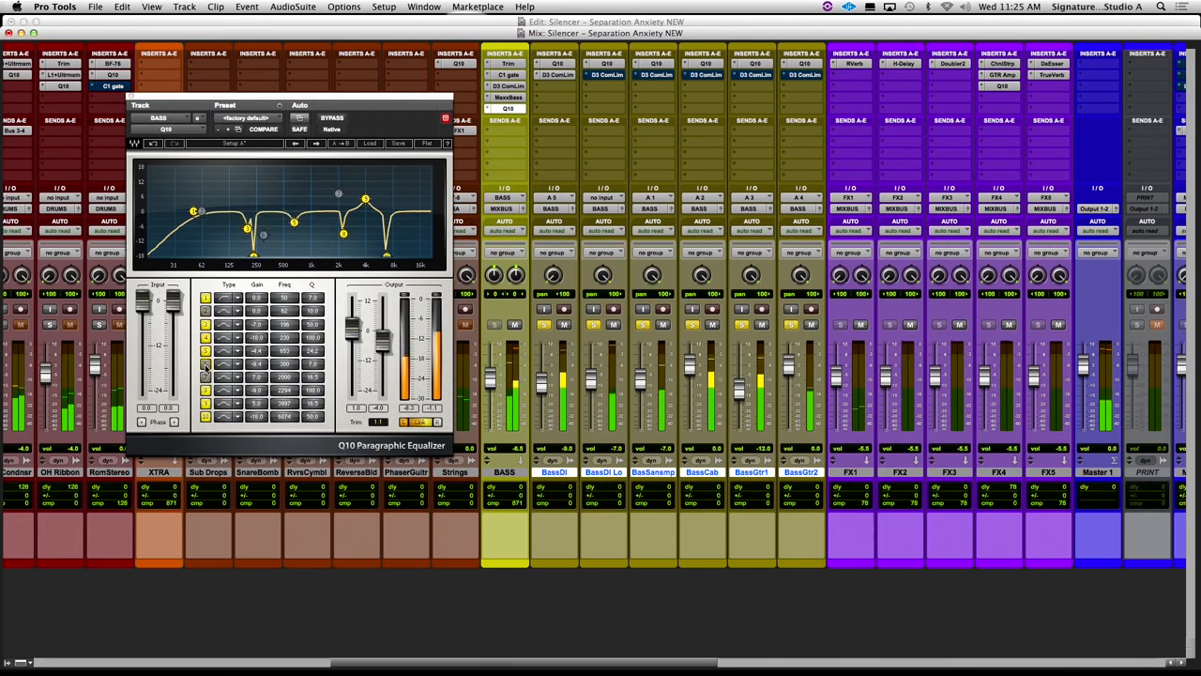
pyautogui.click(206, 365)
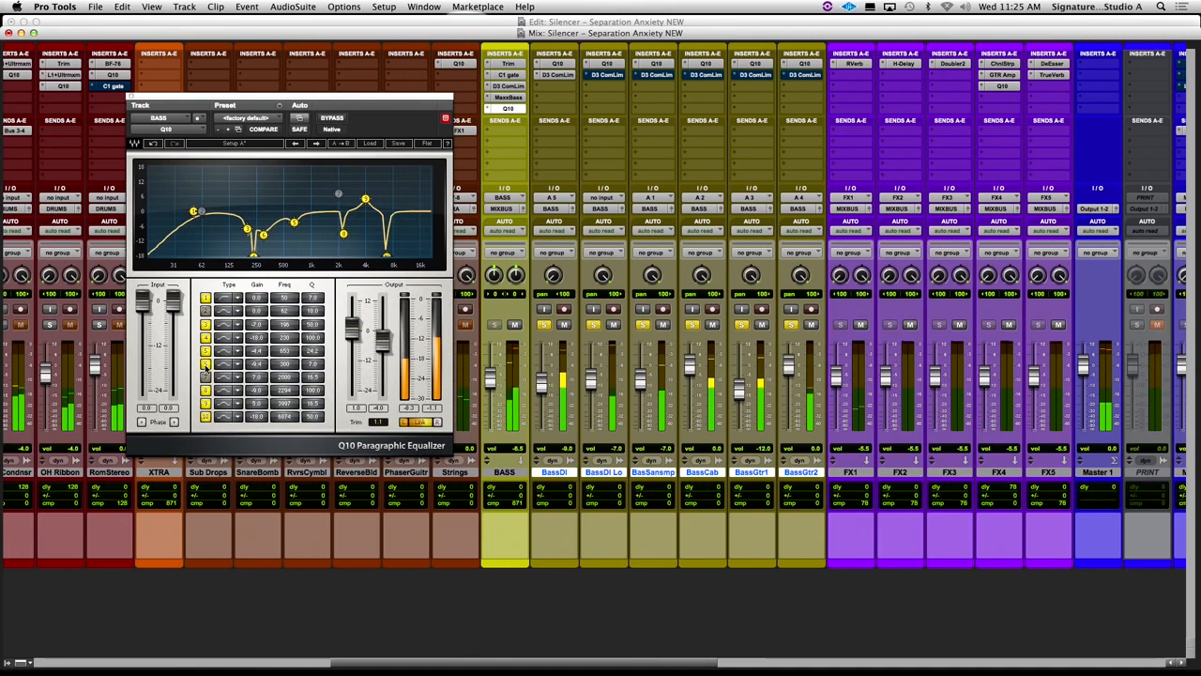
pyautogui.click(205, 365)
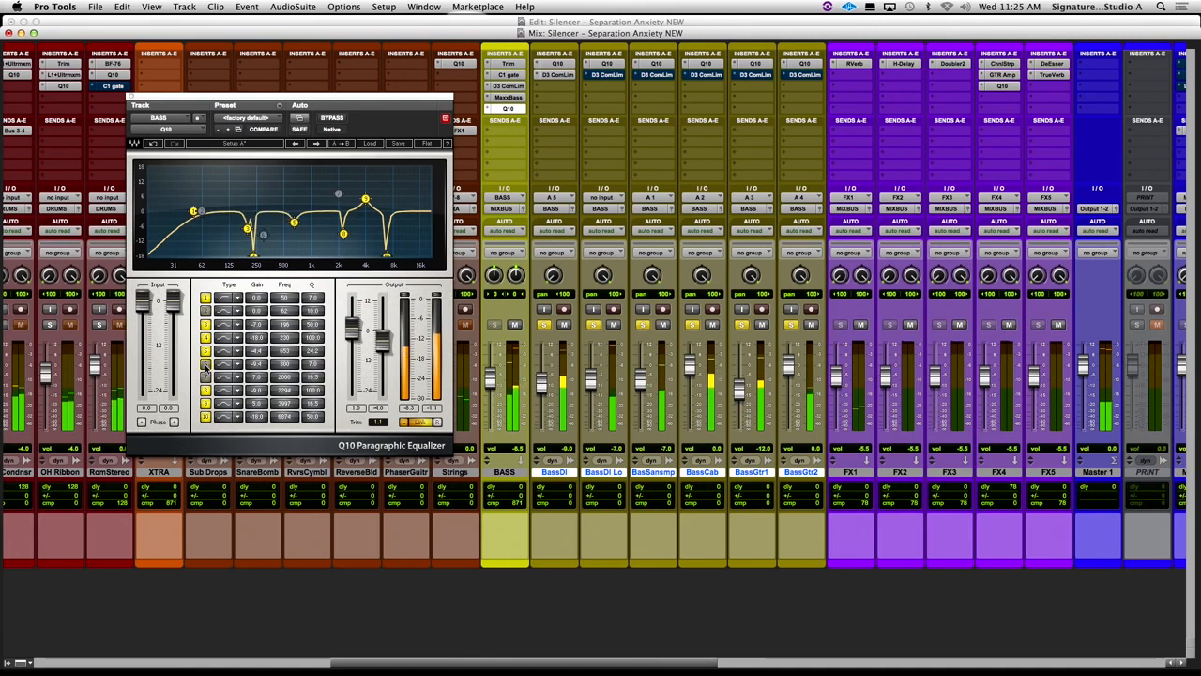
pyautogui.click(206, 365)
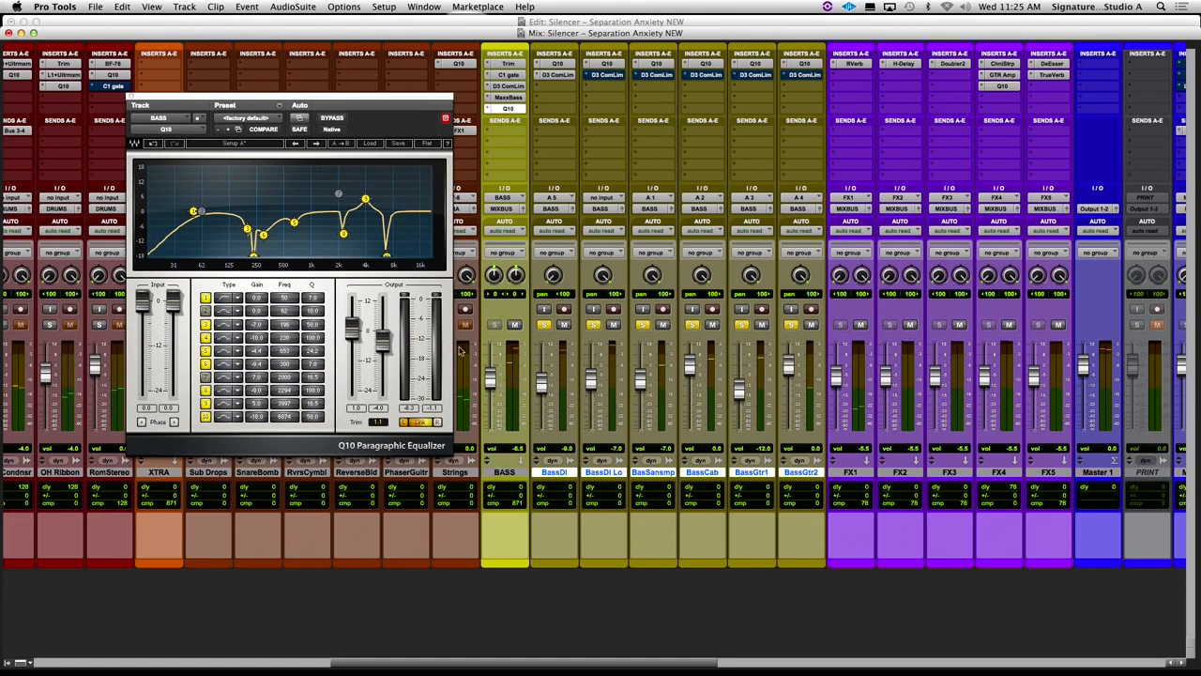
# - Raise the Q10's left output gain to 12.0 during playback, undo that boost, and set the gain to 6.0 instead
pyautogui.moveTo(355, 328); pyautogui.dragTo(356, 296)
pyautogui.press('space')
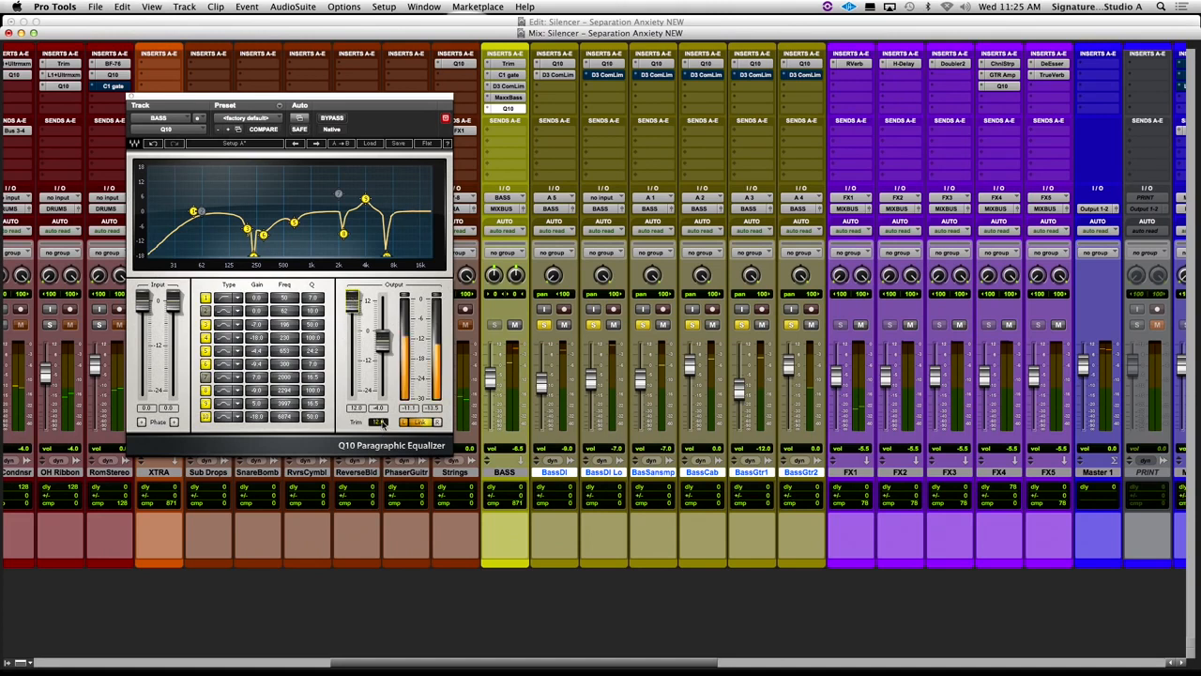
pyautogui.click(151, 143)
pyautogui.moveTo(352, 328); pyautogui.dragTo(352, 316)
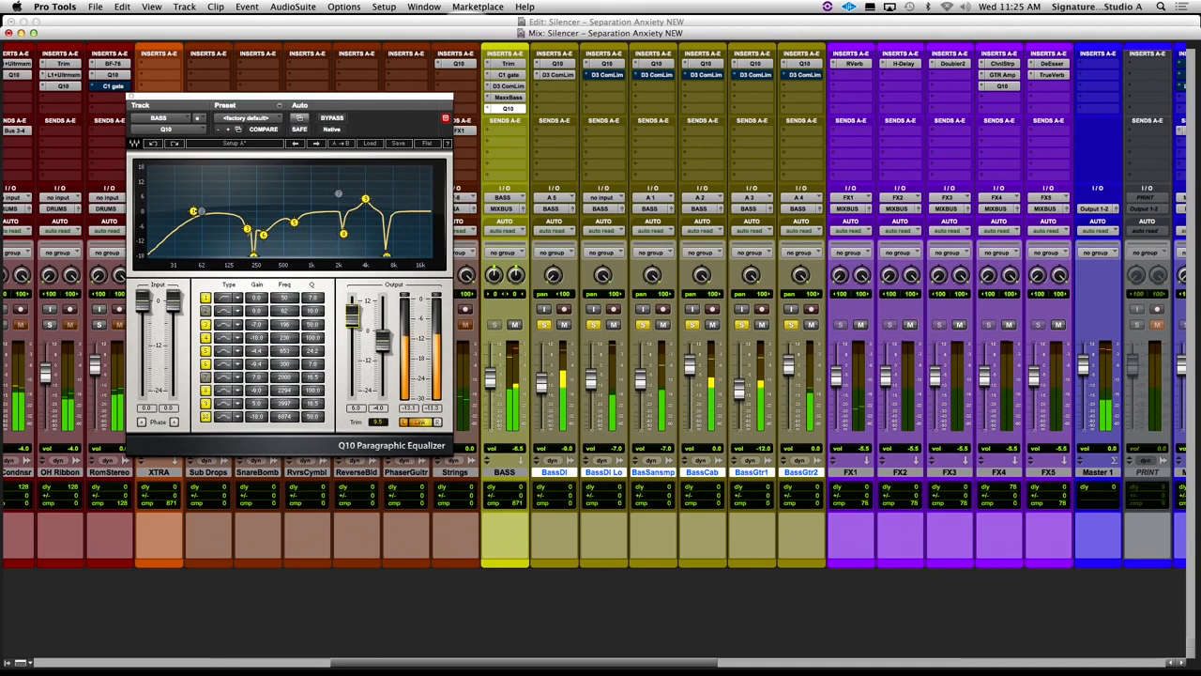
# - Compare the left channel's phase inverted and normal, then the raised output gain undone and redone, and stop playback
pyautogui.click(142, 422)
pyautogui.click(142, 423)
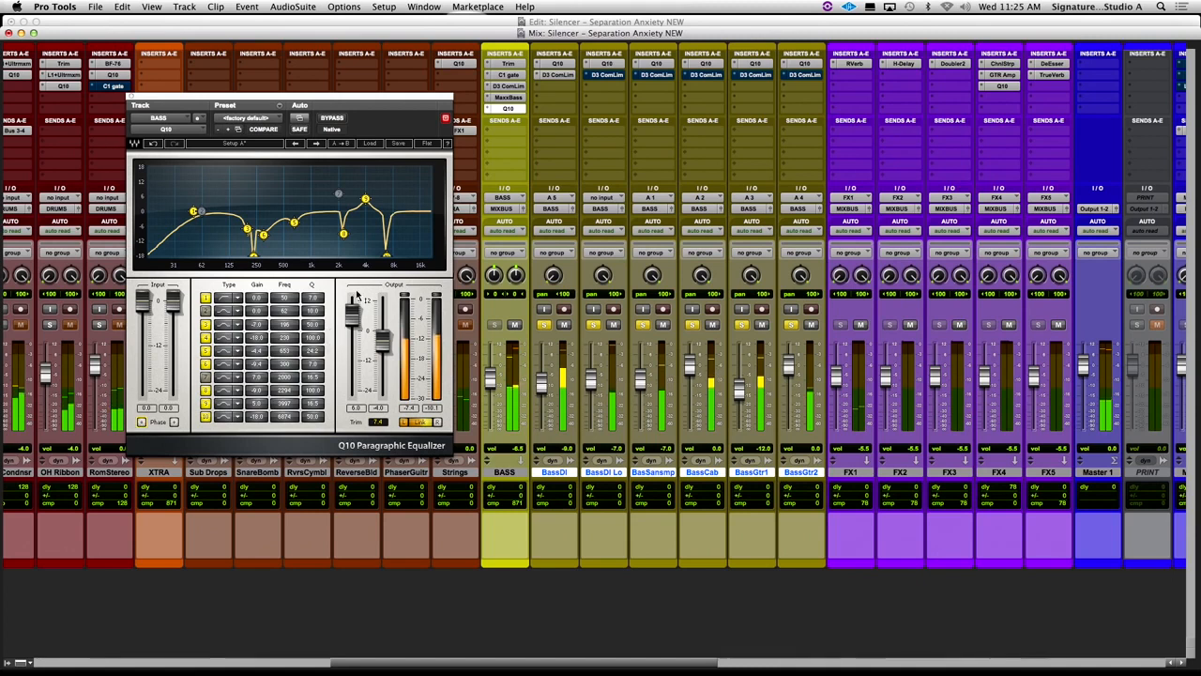
pyautogui.click(152, 143)
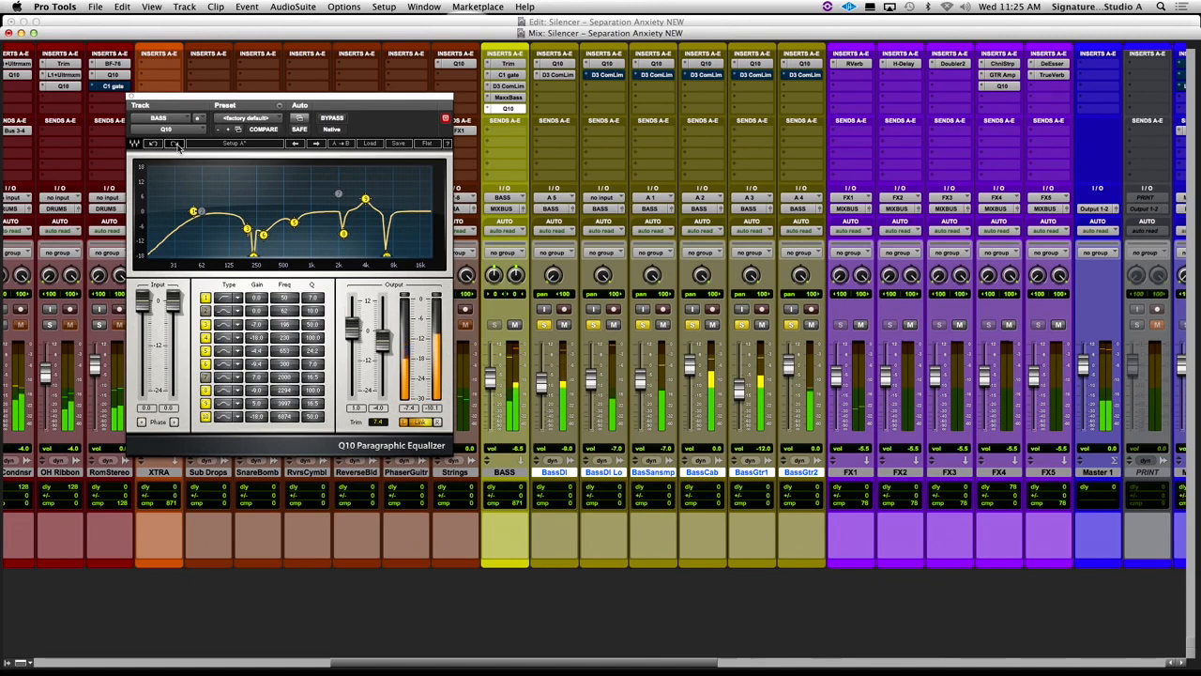
pyautogui.press('space')
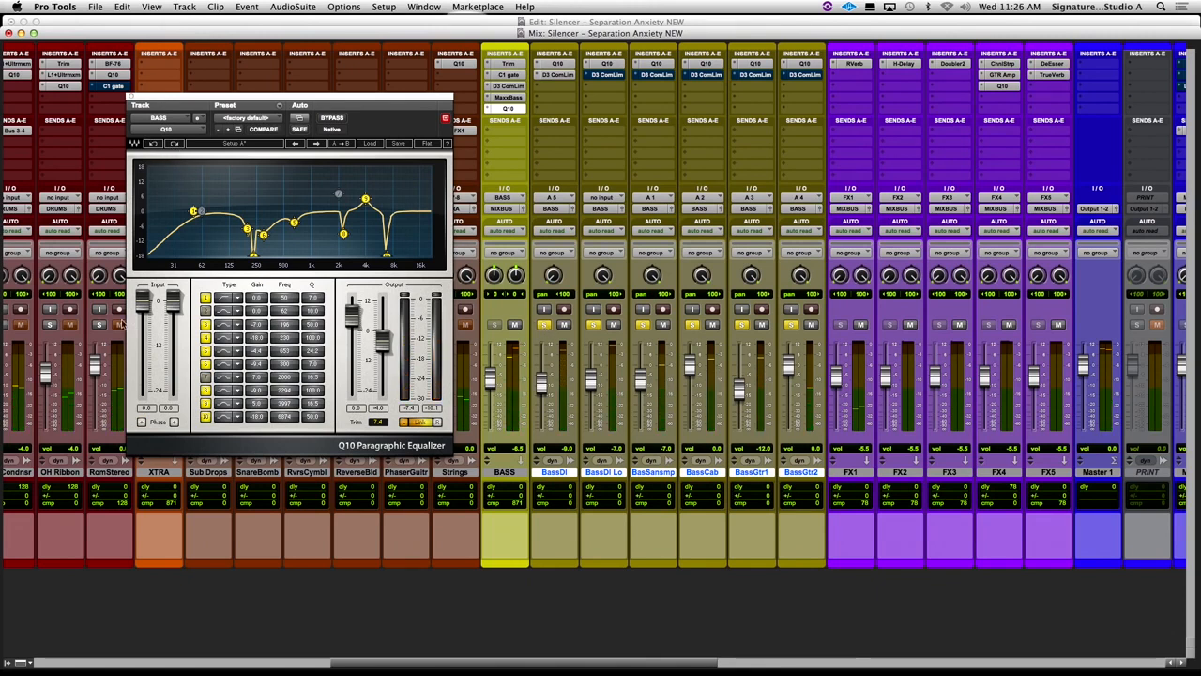
# - Unsolo the bass tracks, play the full mix with the Q10's left output gain at 4.0, and compare it with bypass
pyautogui.keyDown('alt'); pyautogui.keyDown('shift'); pyautogui.click(546, 325); pyautogui.keyUp('shift'); pyautogui.keyUp('alt')
pyautogui.press('space')
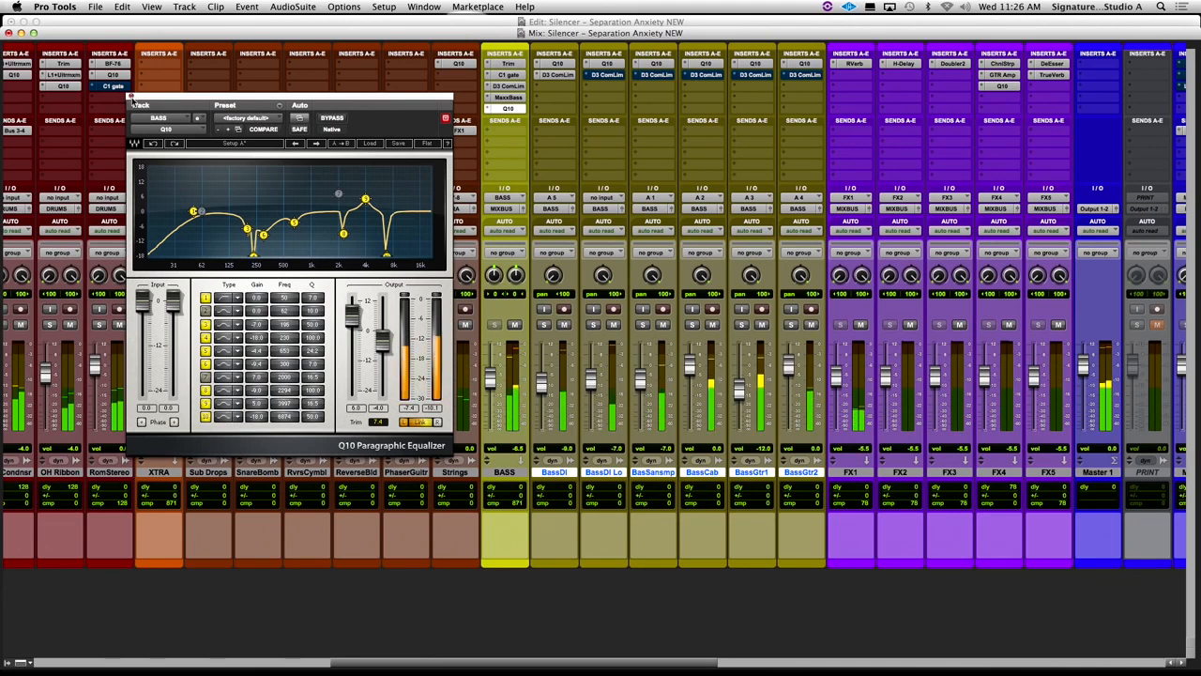
pyautogui.moveTo(353, 320); pyautogui.dragTo(351, 325)
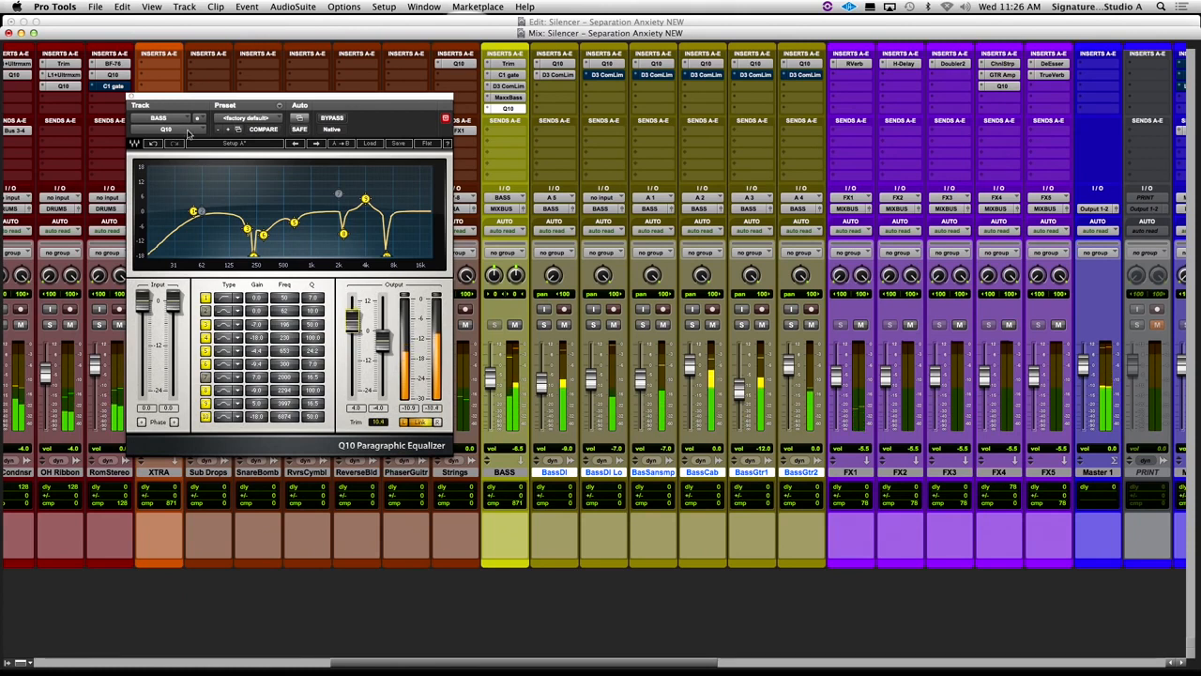
pyautogui.click(334, 119)
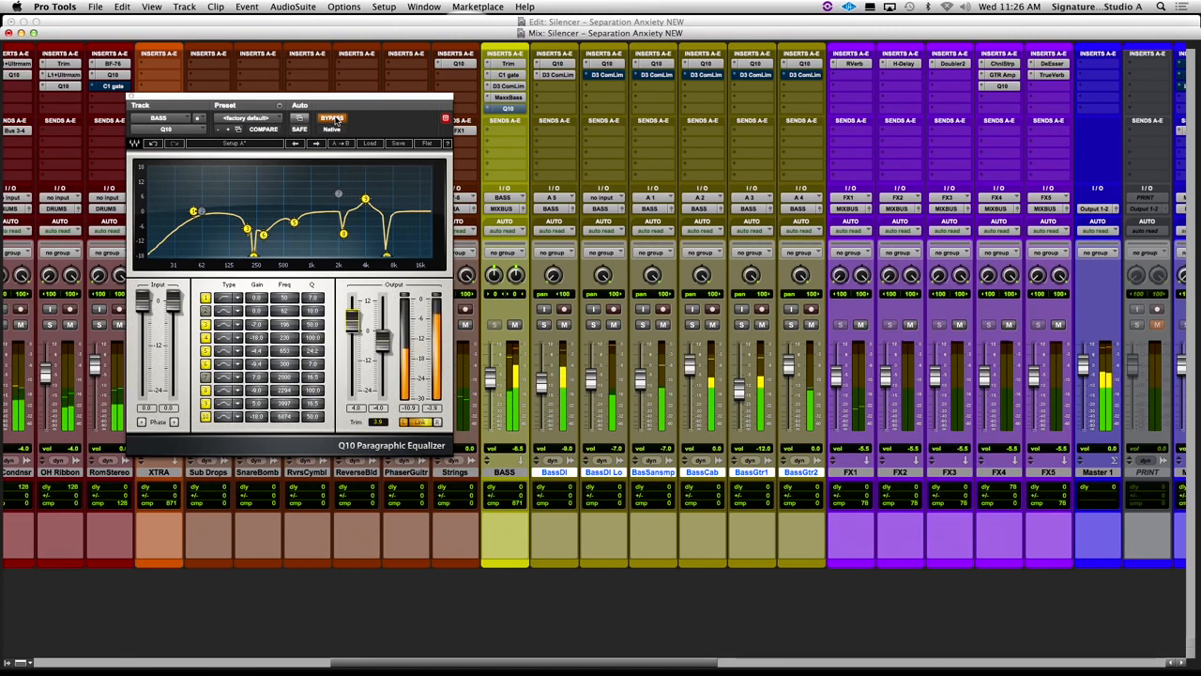
pyautogui.click(334, 119)
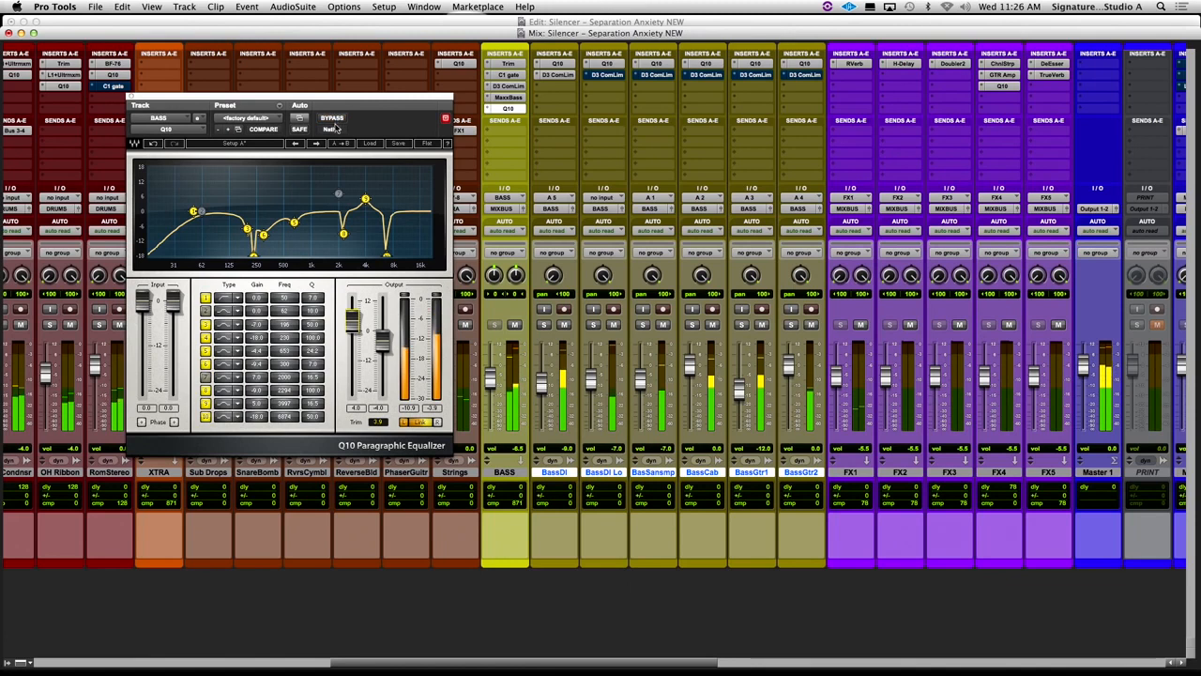
# - Switch off the Q10's band 5 in the full mix, compare the EQ bypassed and active, and switch the band back on
pyautogui.click(205, 351)
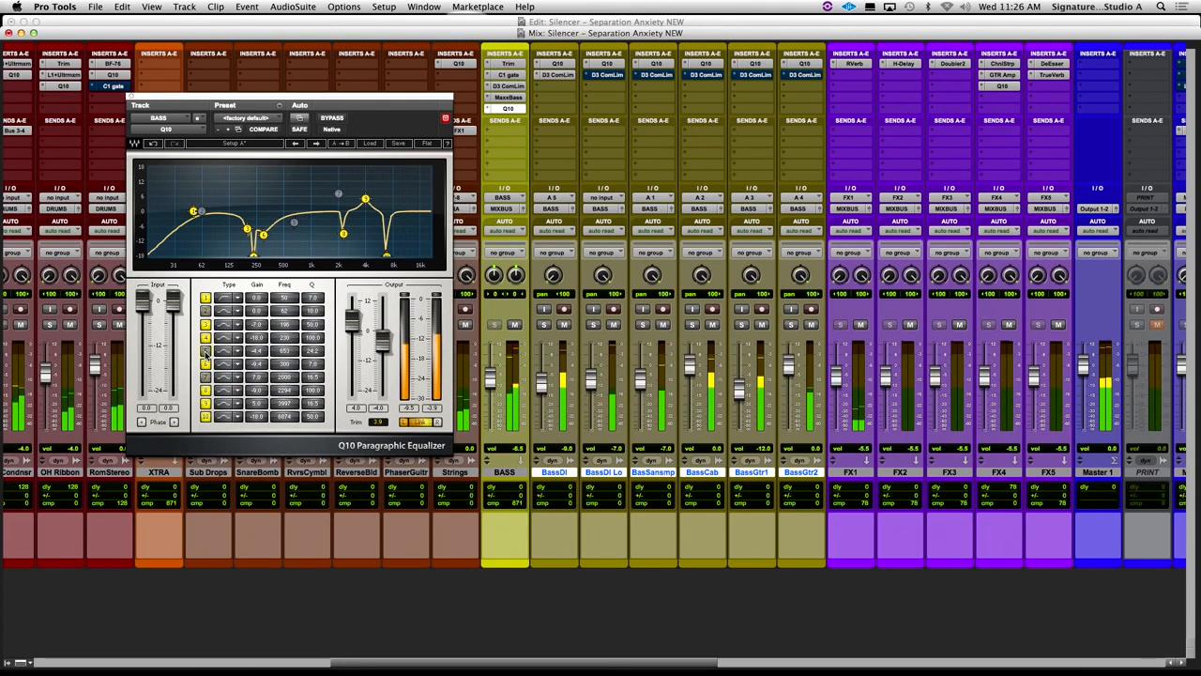
pyautogui.click(331, 119)
pyautogui.click(330, 119)
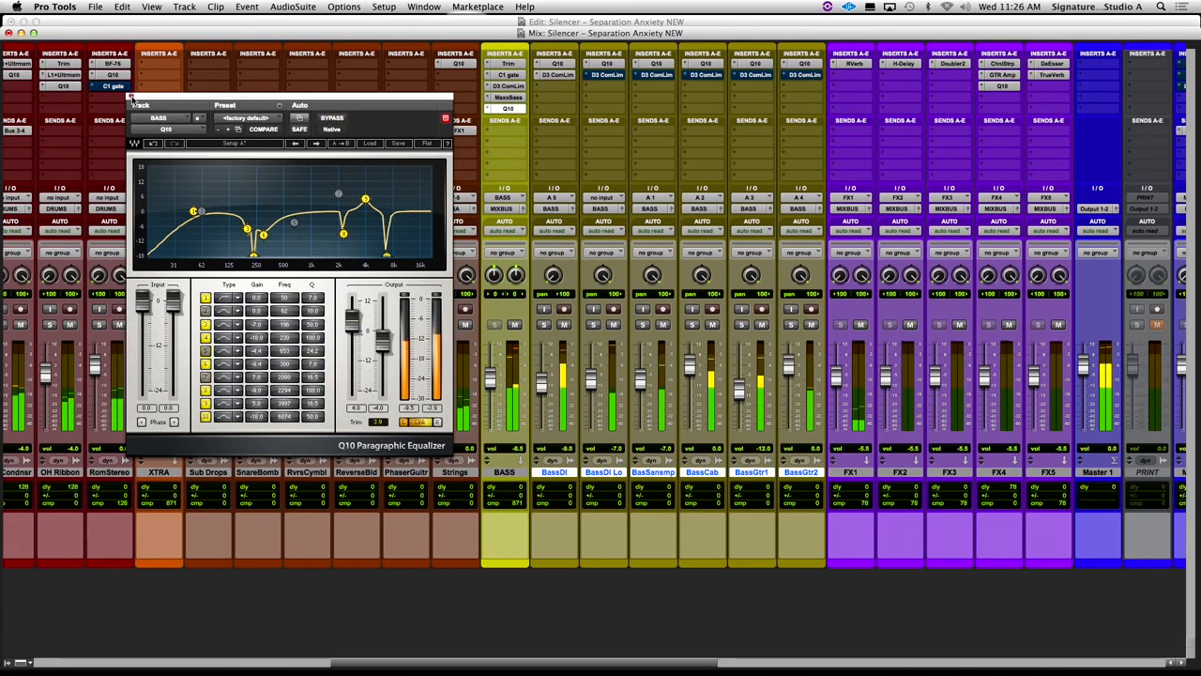
pyautogui.click(206, 351)
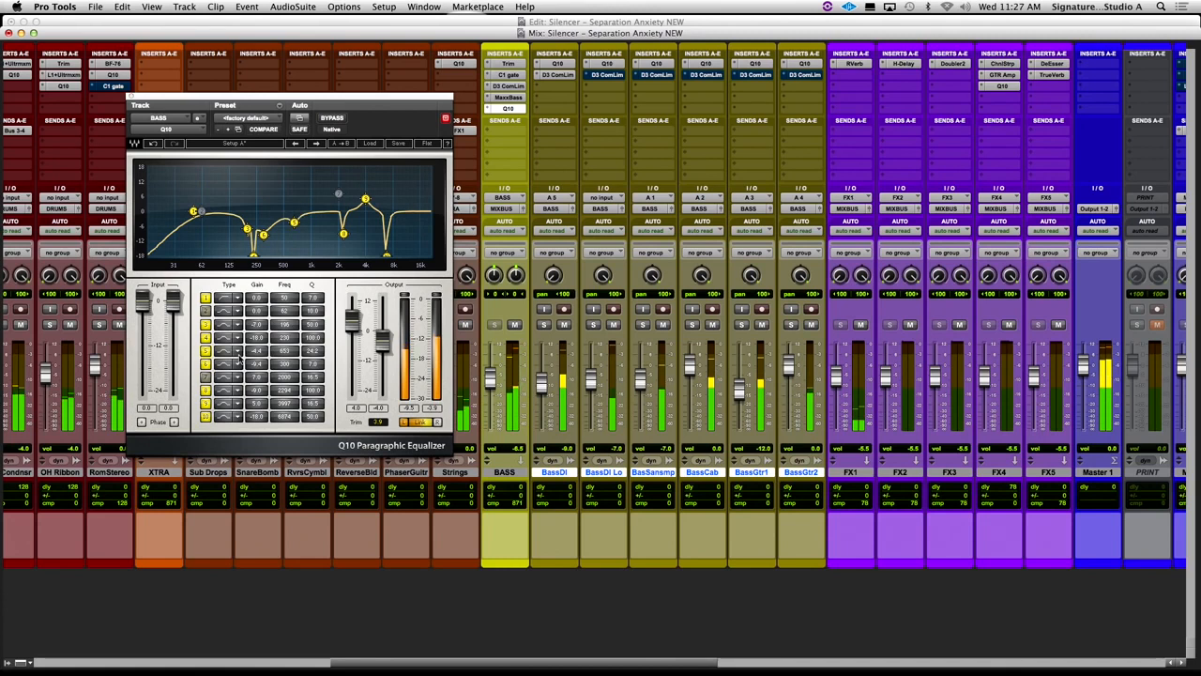
# - Boost the Q10's band 5 to 18.0, retune it to 594 Hz, set its gain to -4.0, and close the plug-in
pyautogui.moveTo(256, 352); pyautogui.dragTo(256, 296)
pyautogui.moveTo(290, 351); pyautogui.dragTo(256, 402)
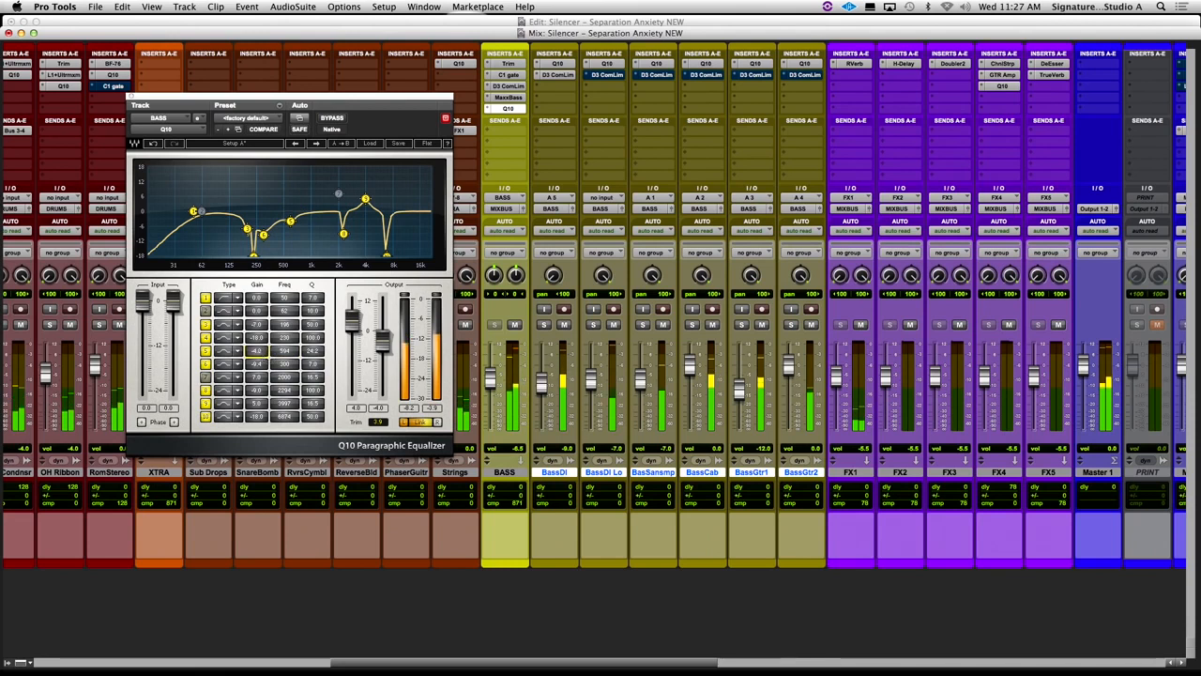
pyautogui.click(131, 98)
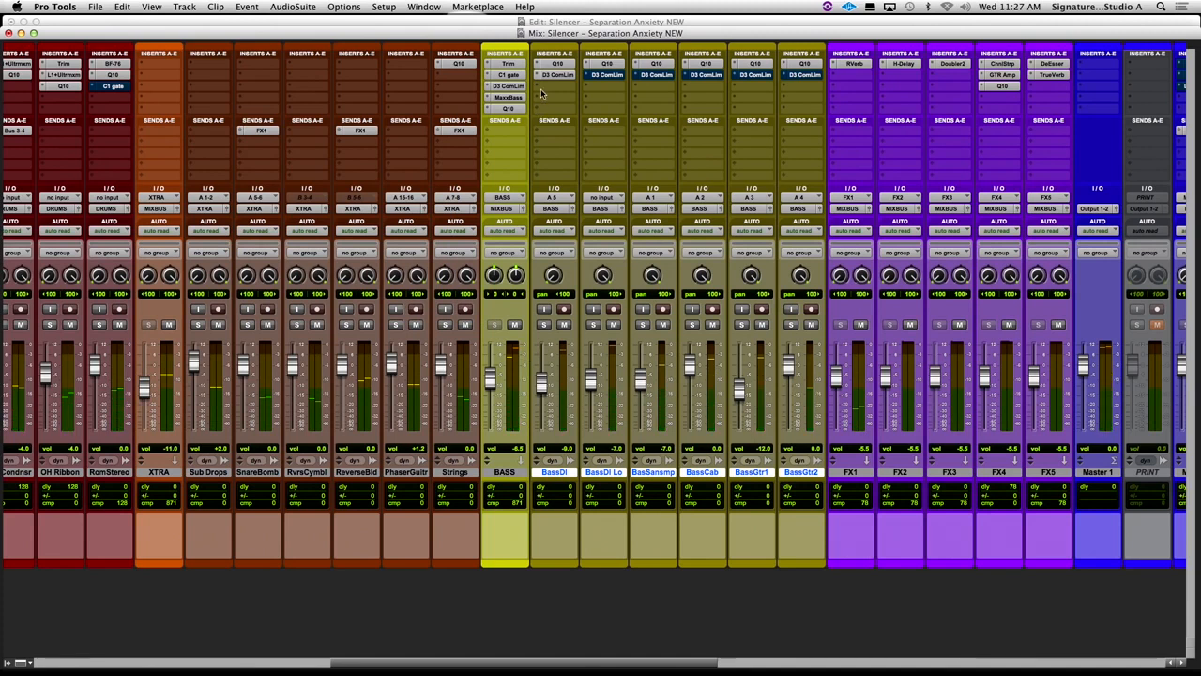
# - Reopen the BASS bus Q10, step back and forward through the band 5 changes with undo and redo, and close it
pyautogui.click(507, 109)
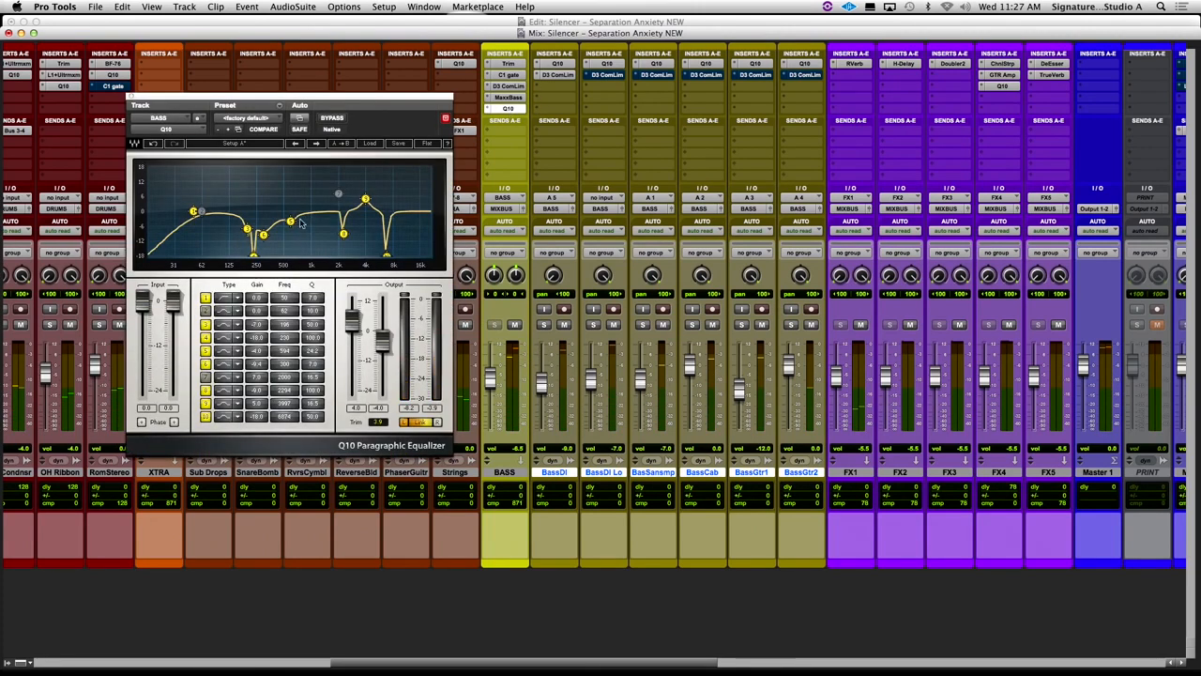
pyautogui.click(134, 98)
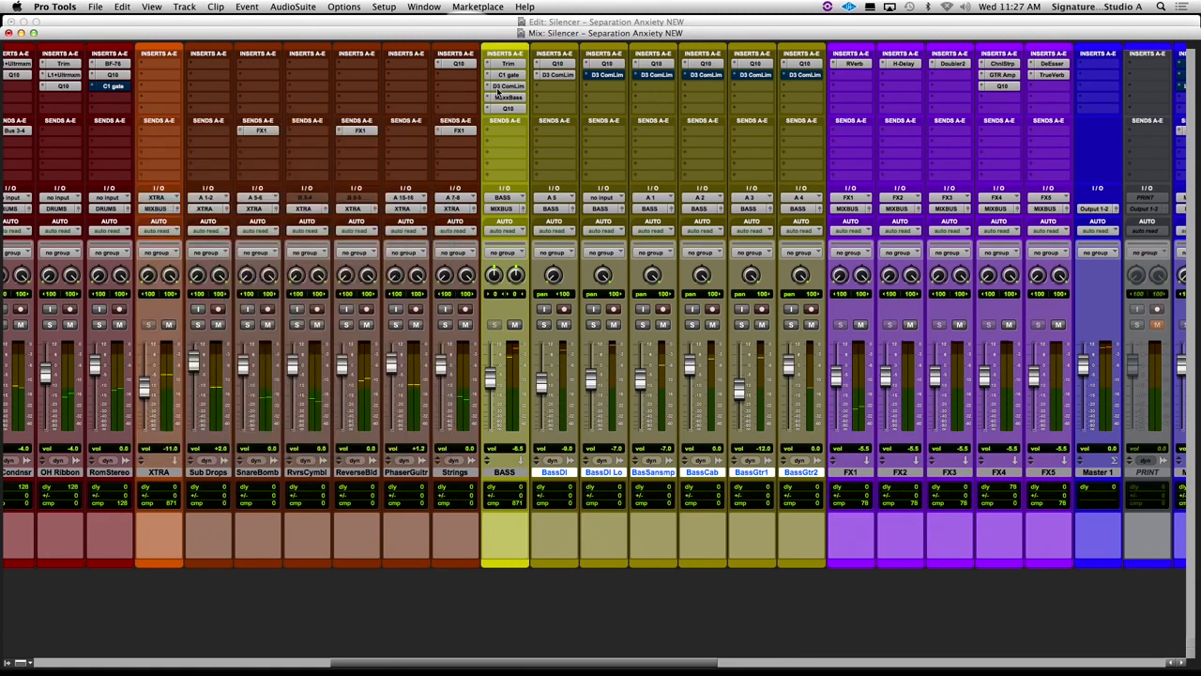
pyautogui.hscroll(2, 532, 112)
pyautogui.click(483, 110)
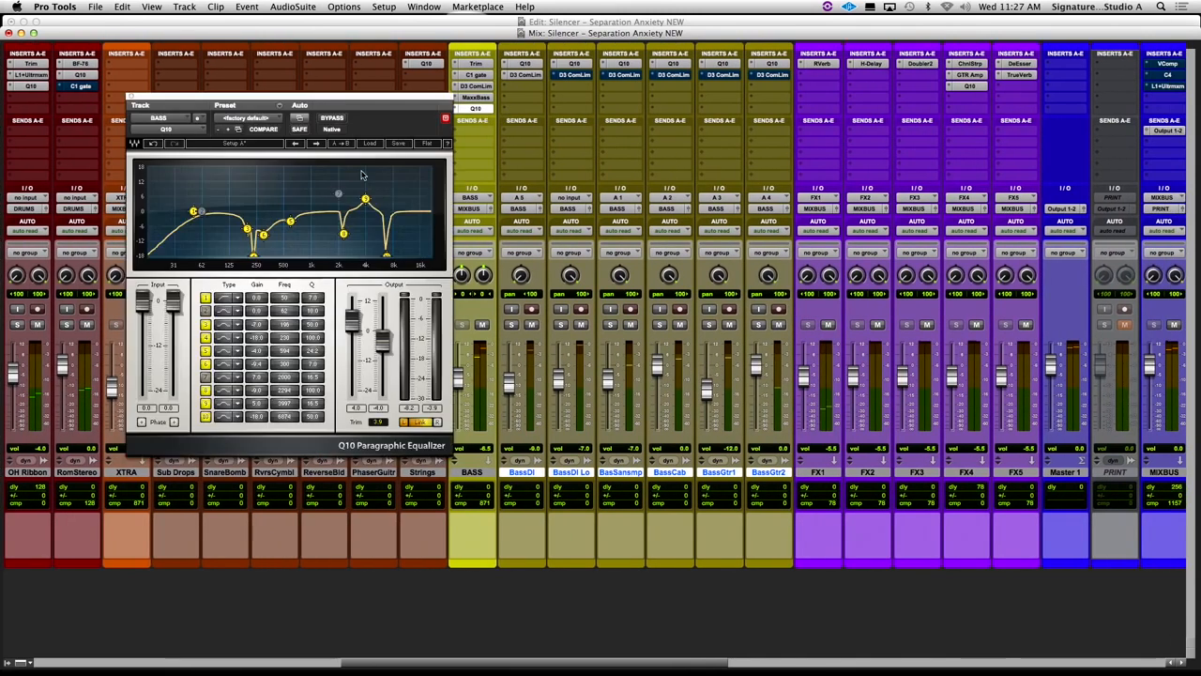
pyautogui.click(152, 142)
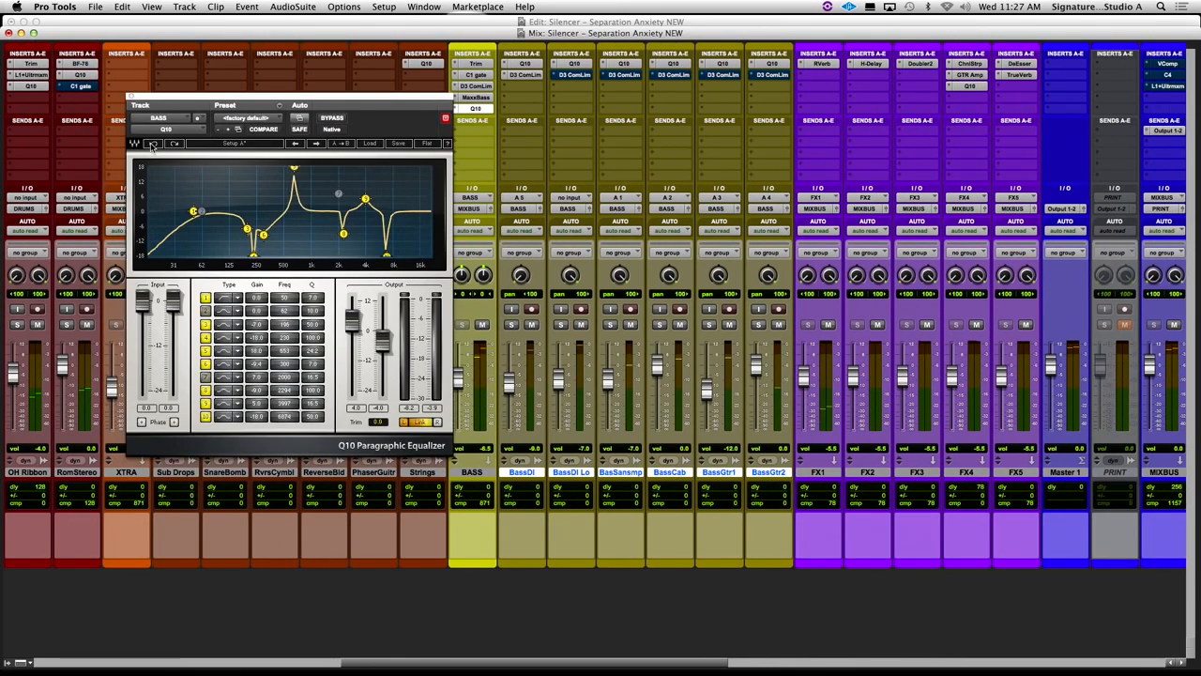
pyautogui.click(152, 143)
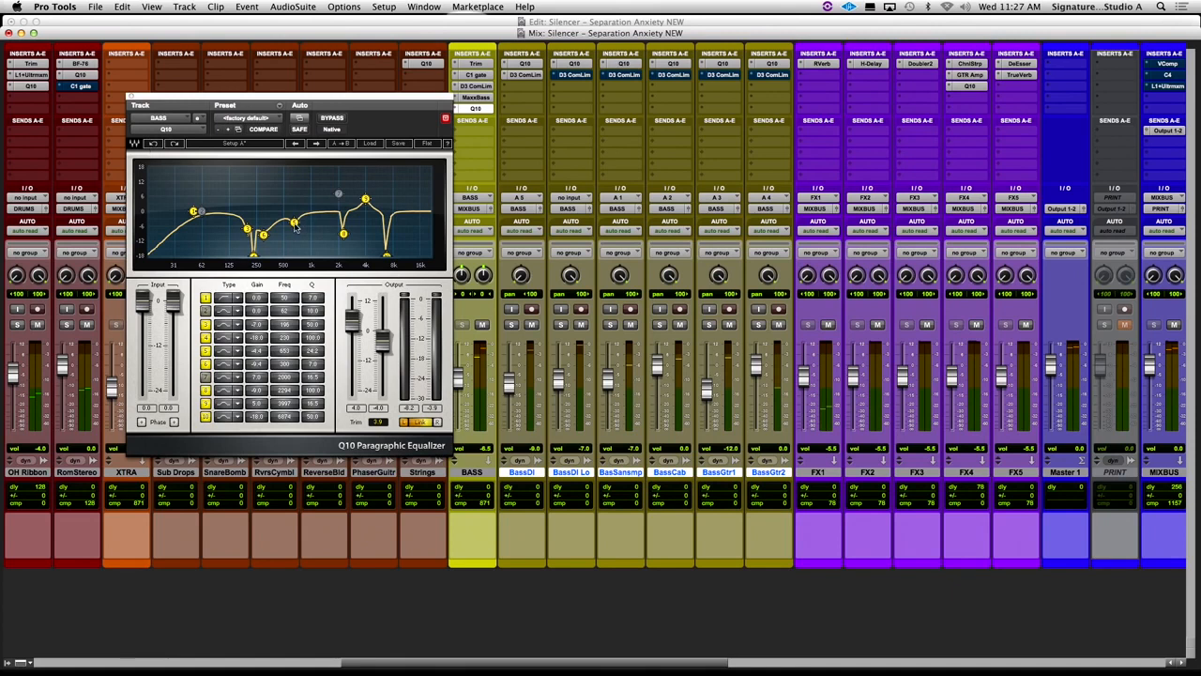
pyautogui.click(175, 145)
pyautogui.click(178, 145)
pyautogui.click(133, 97)
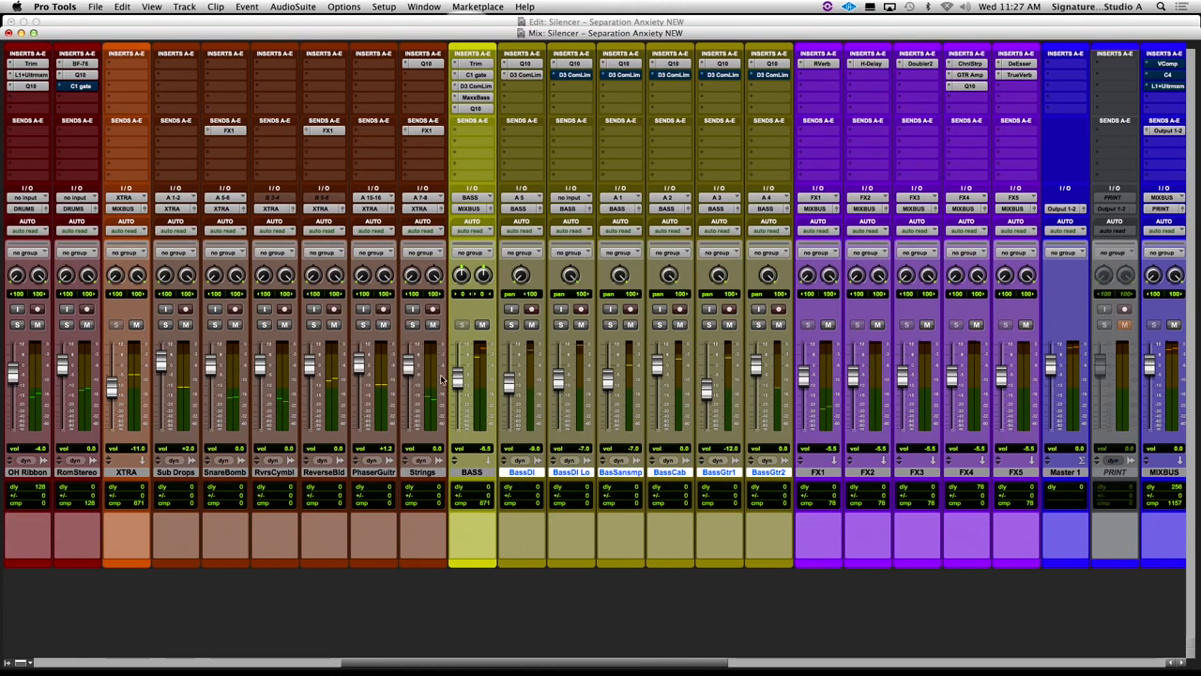
pyautogui.hscroll(5, 442, 379)
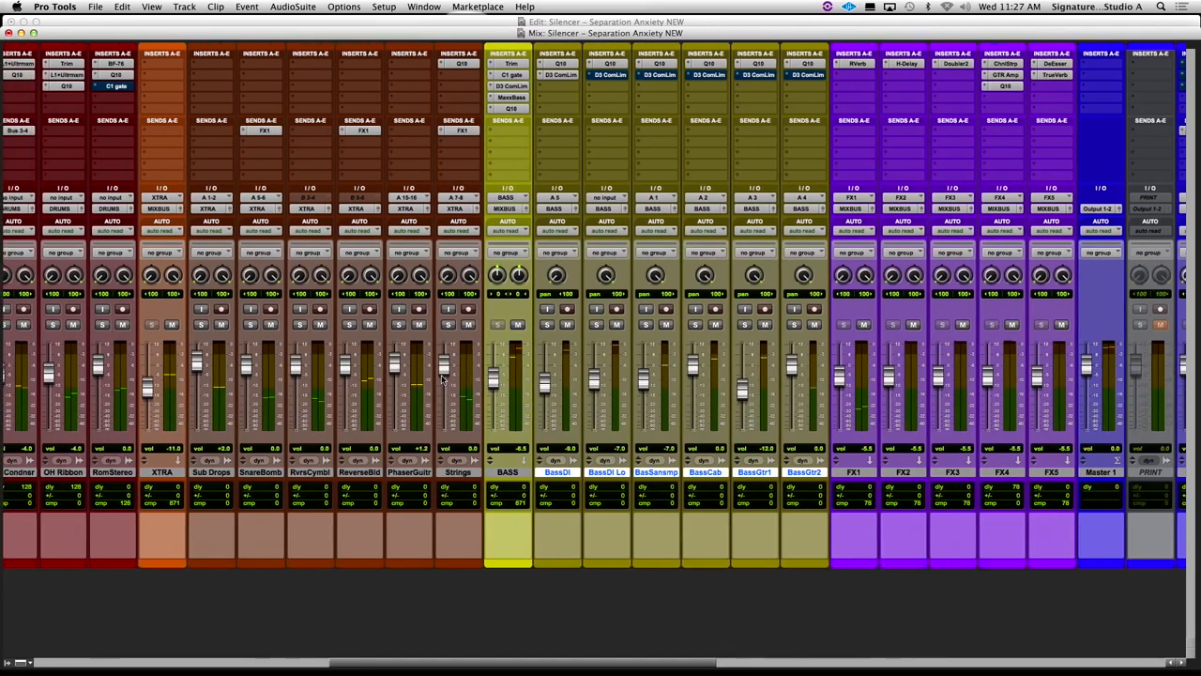